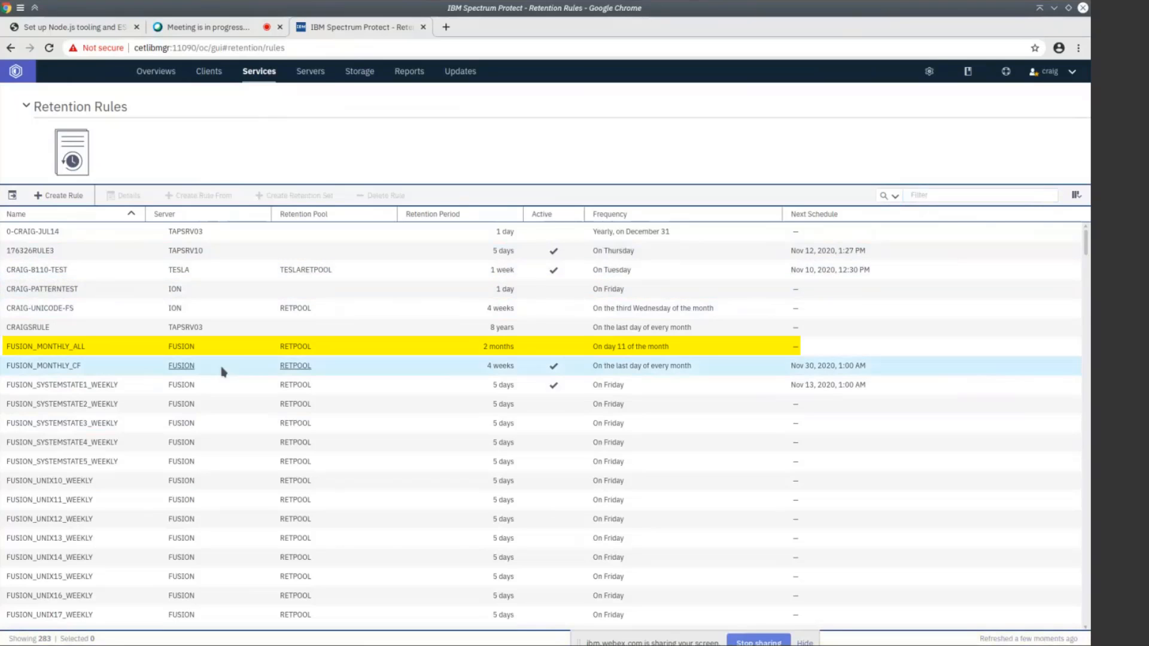
Open the properties of the FUSION_MONTHLY_ALL retention rule for modification.
left_click(116, 351)
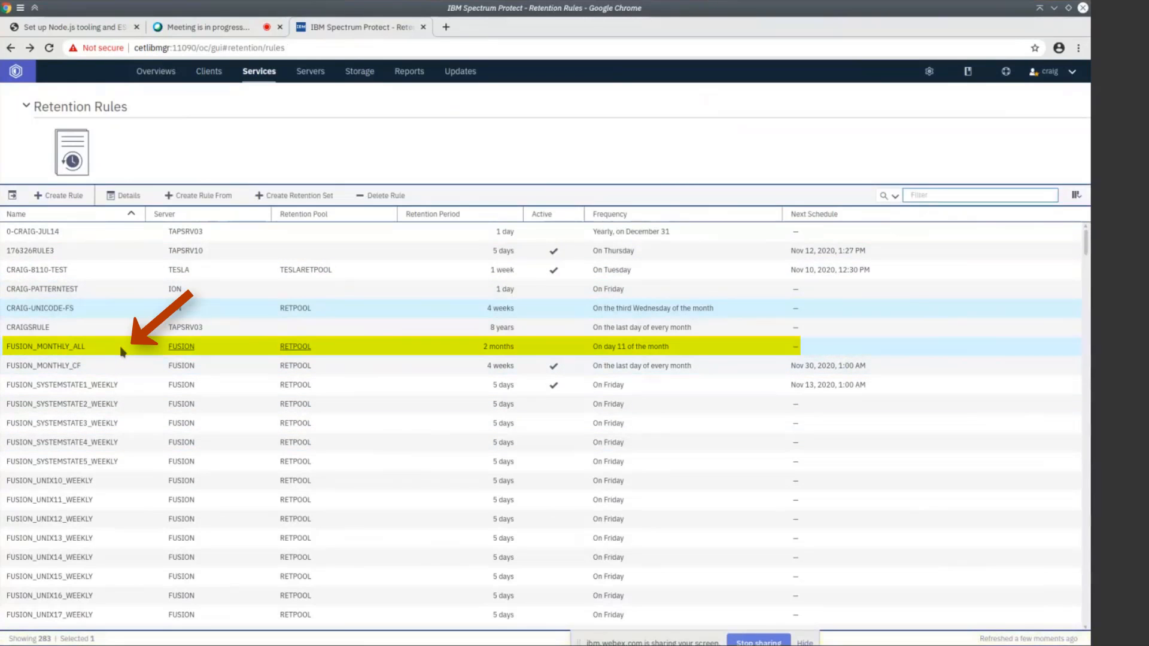
double_click(120, 353)
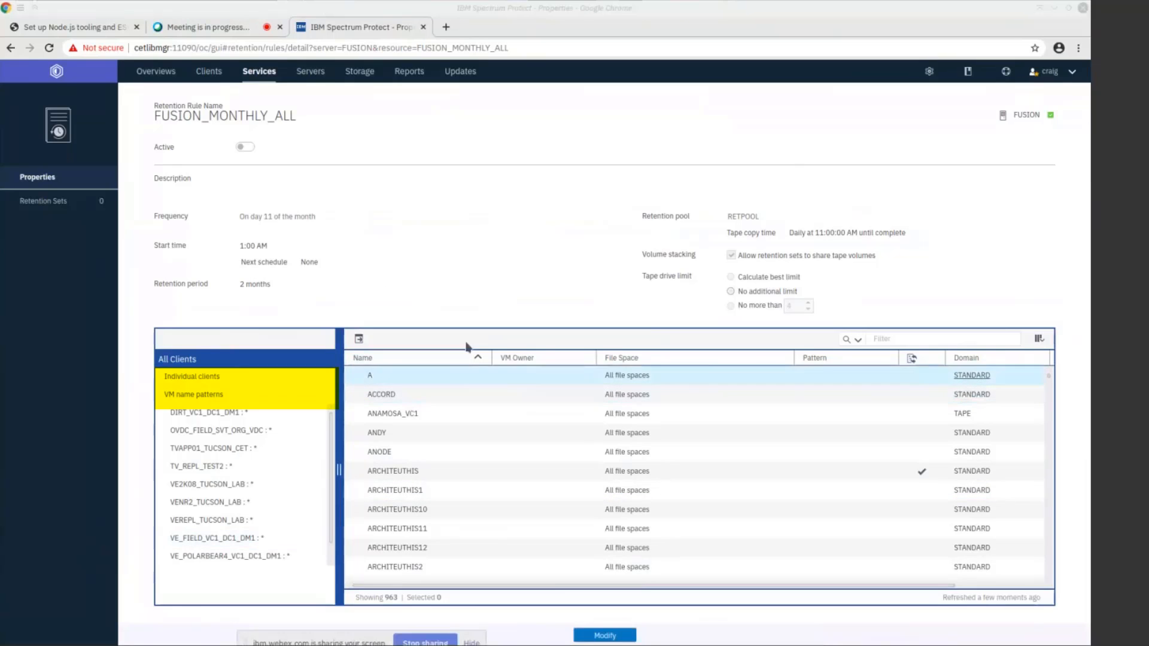
left_click(624, 634)
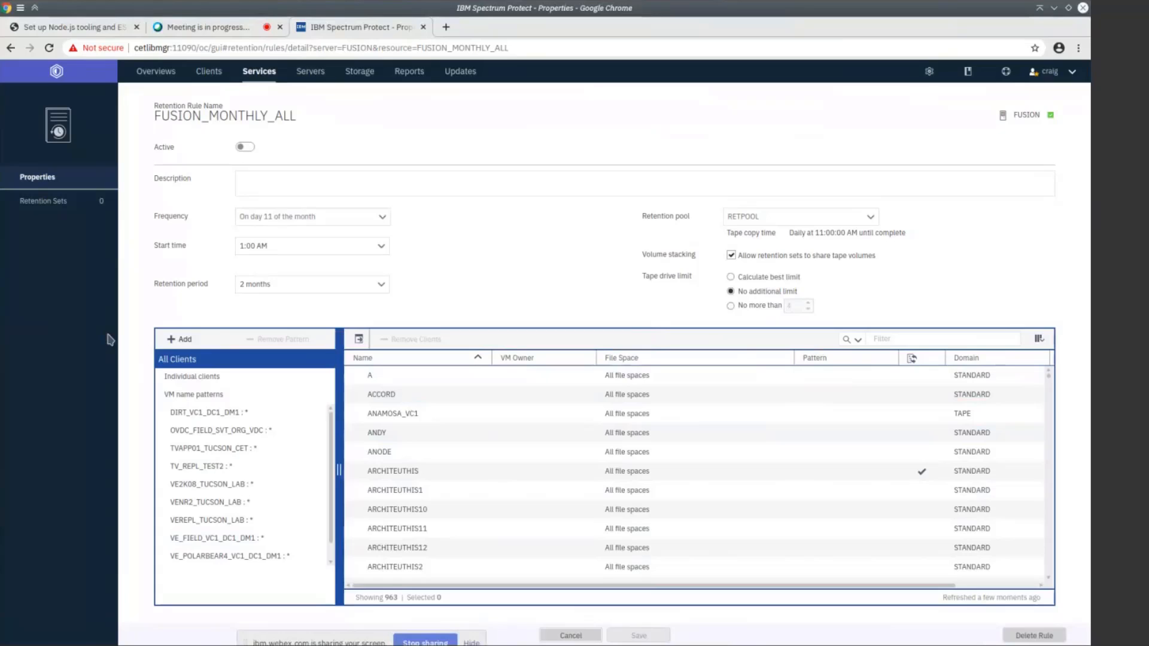
Add the individual clients CETVM08WIN_BACLIENT (file spaces \\cetvm8\e$ and \\cetvm8\c$) and CETVM10ION1 to the retention rule.
left_click(191, 341)
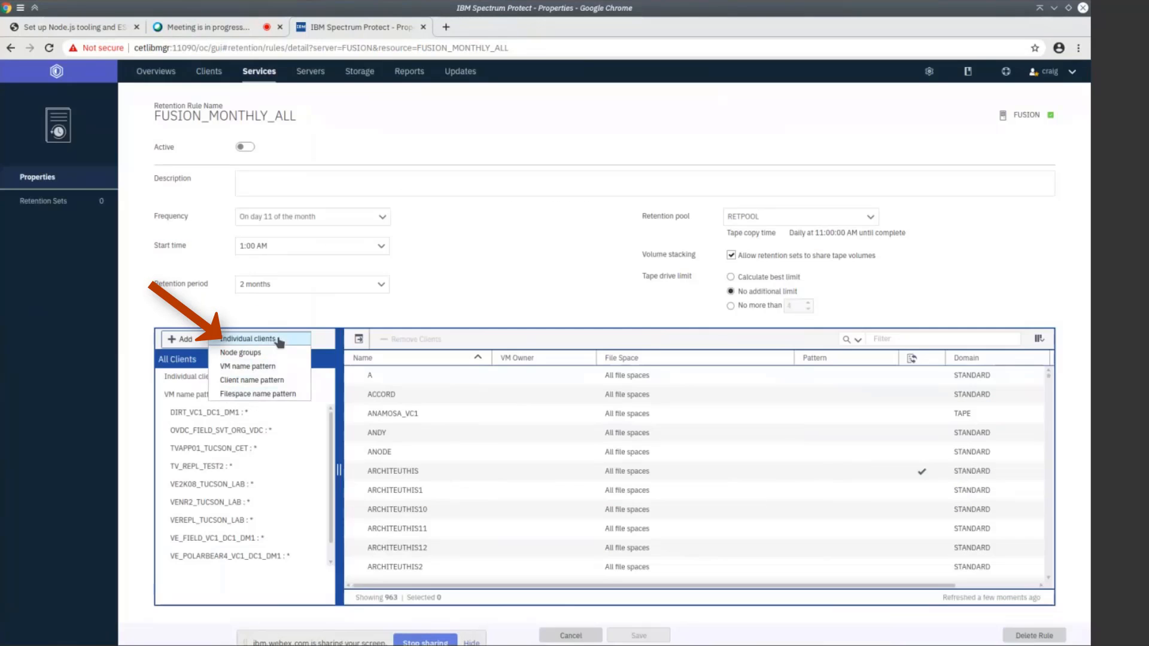
left_click(277, 343)
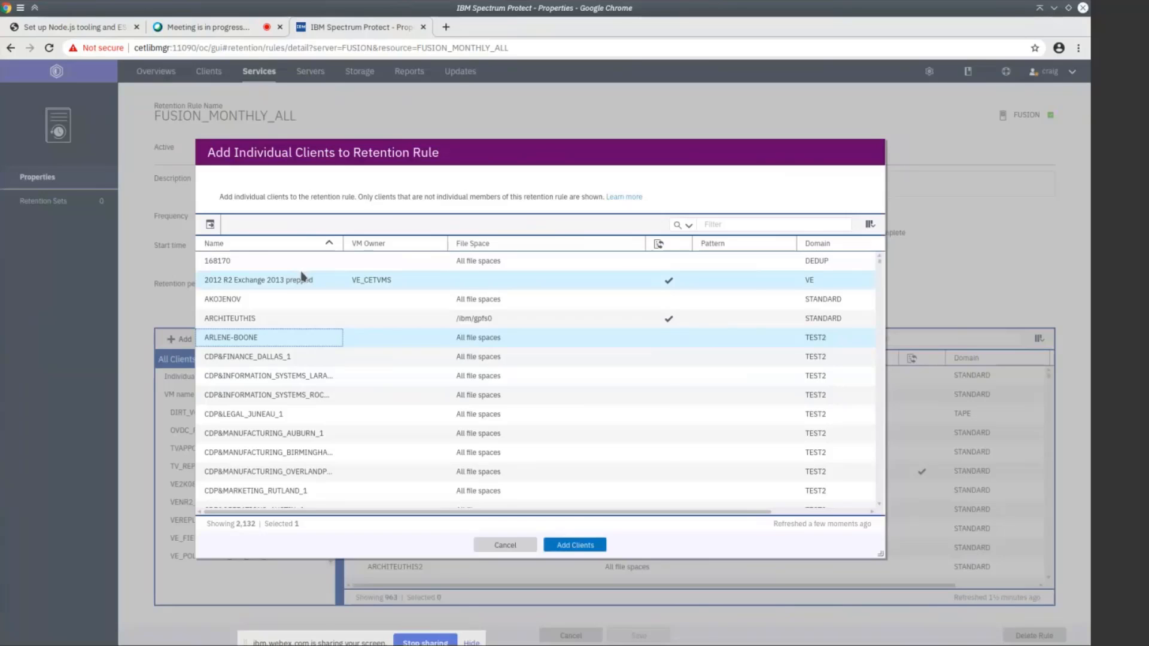
scroll(515, 300, "down", 15)
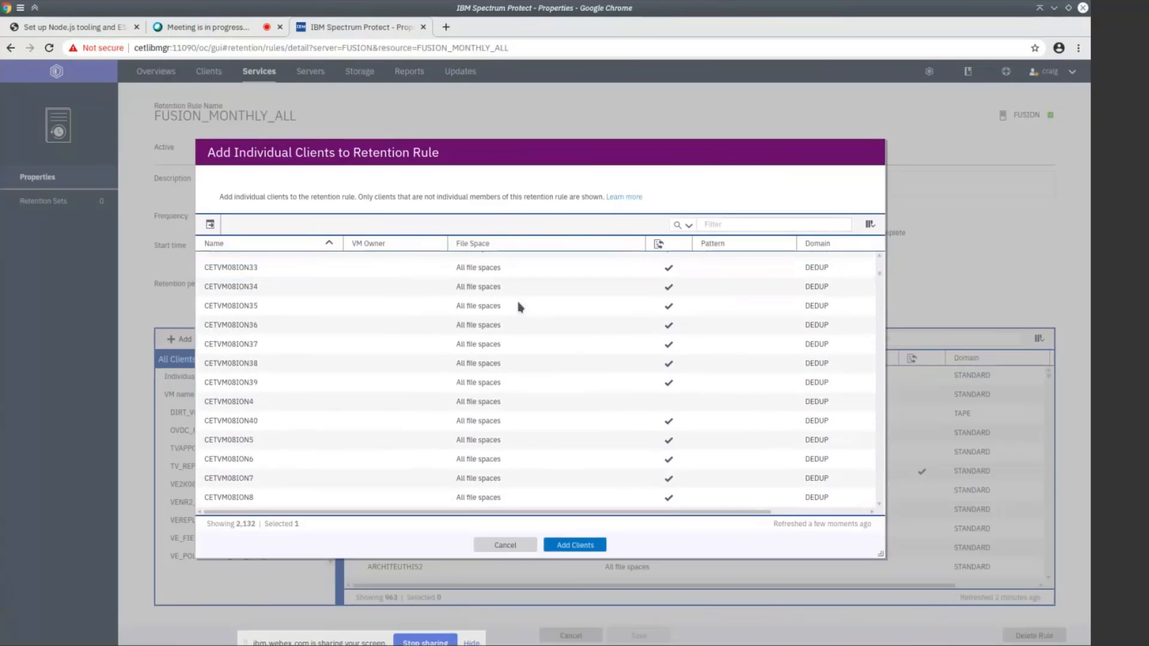
scroll(518, 307, "down", 4)
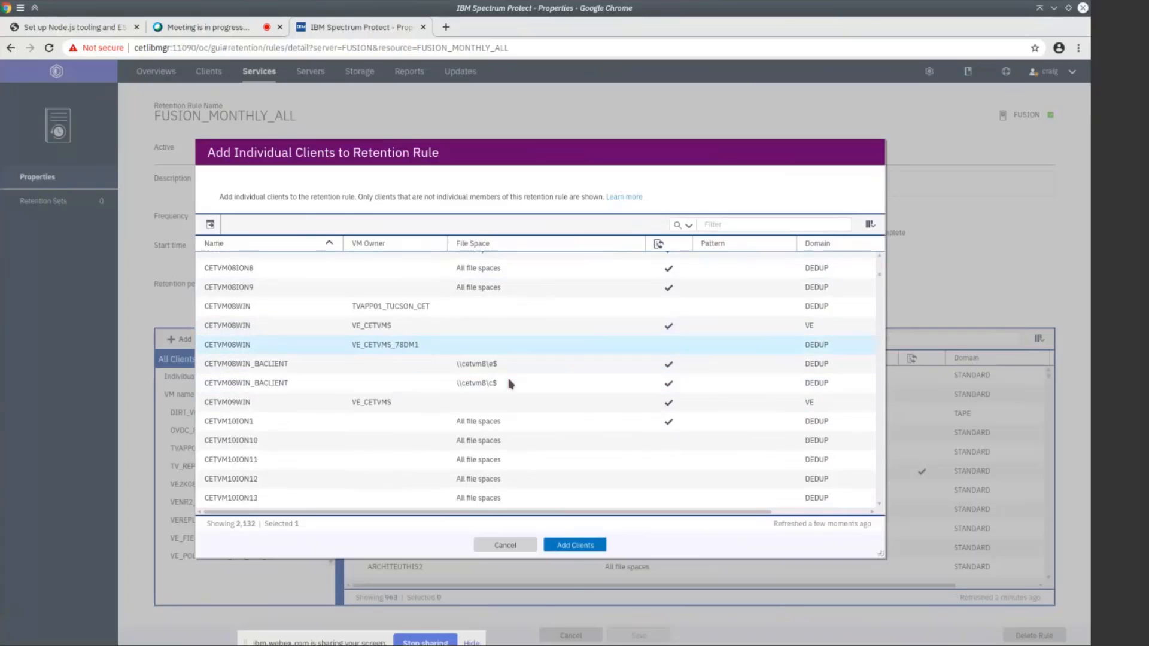
scroll(510, 384, "down", 3)
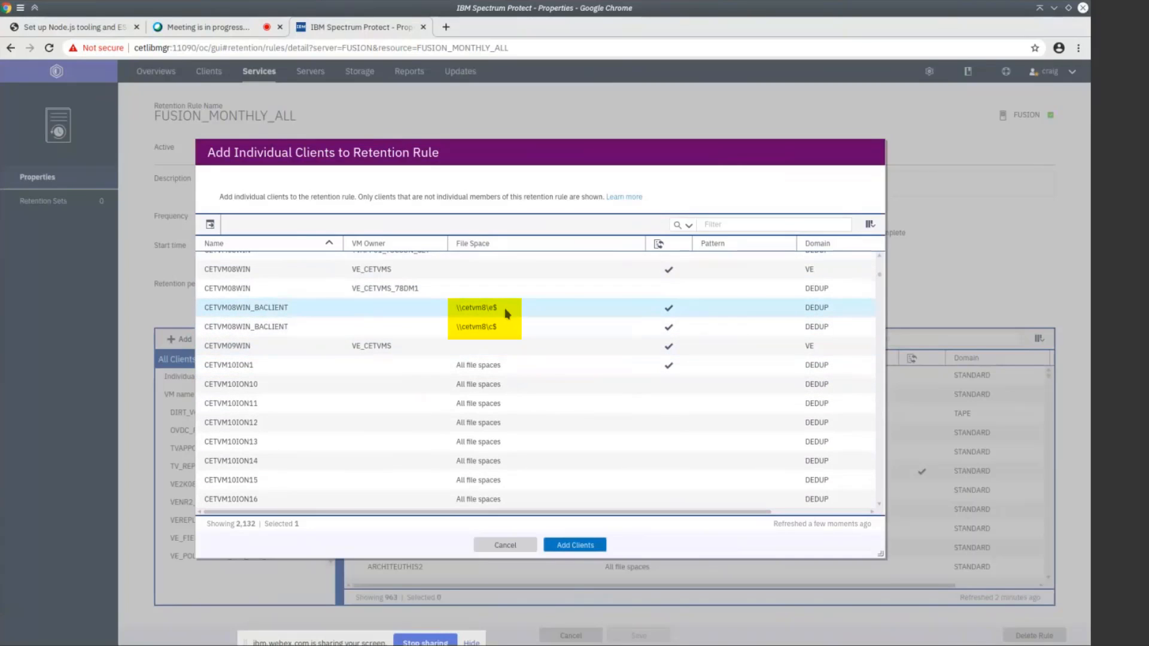
left_click(511, 329)
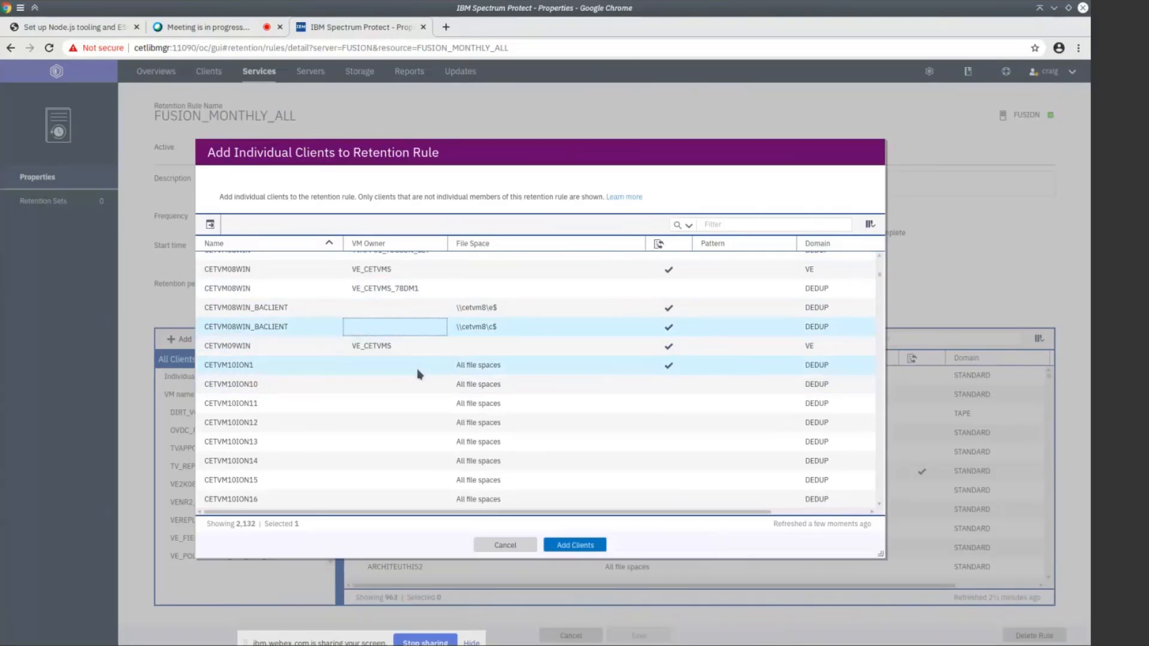
left_click(434, 370)
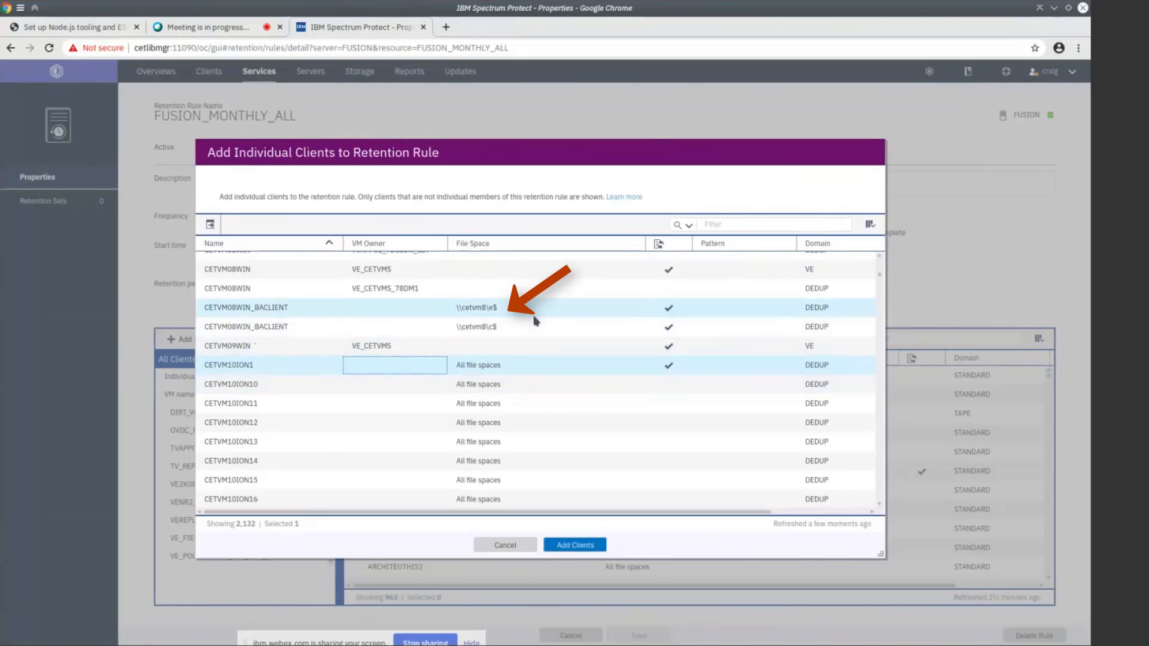
left_click(519, 327, "ctrl")
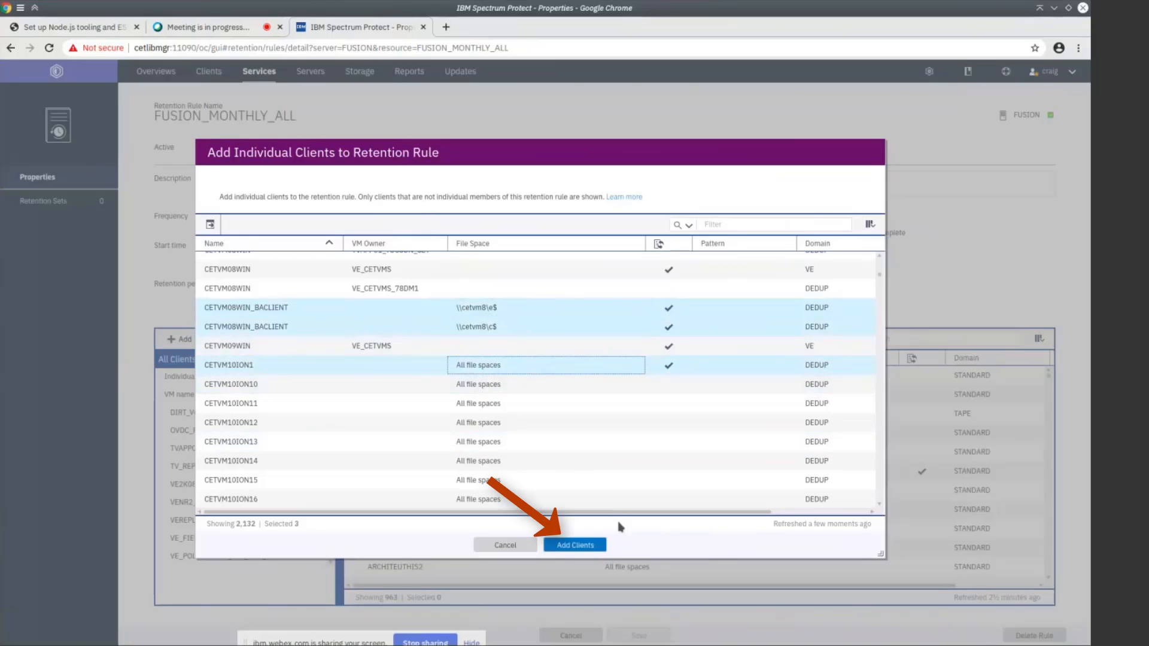
left_click(572, 545)
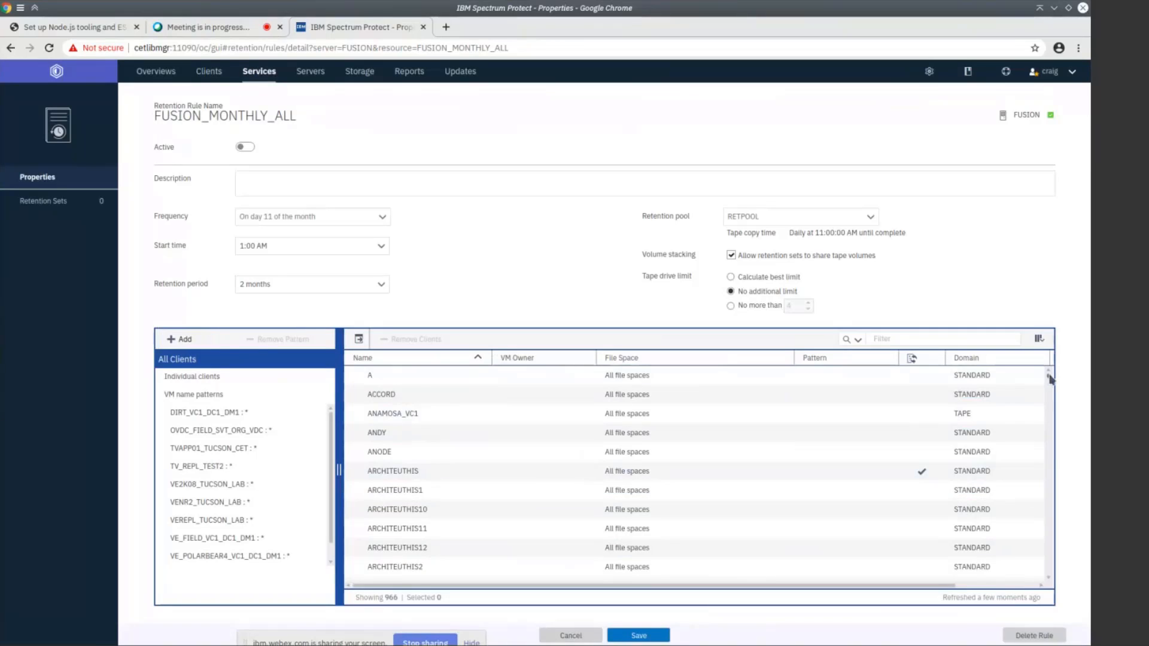
Sort the rule's clients by descending file space and remove both CETVM08WIN_BACLIENT file space entries from the individual clients.
left_click_drag(1047, 373, 1053, 410)
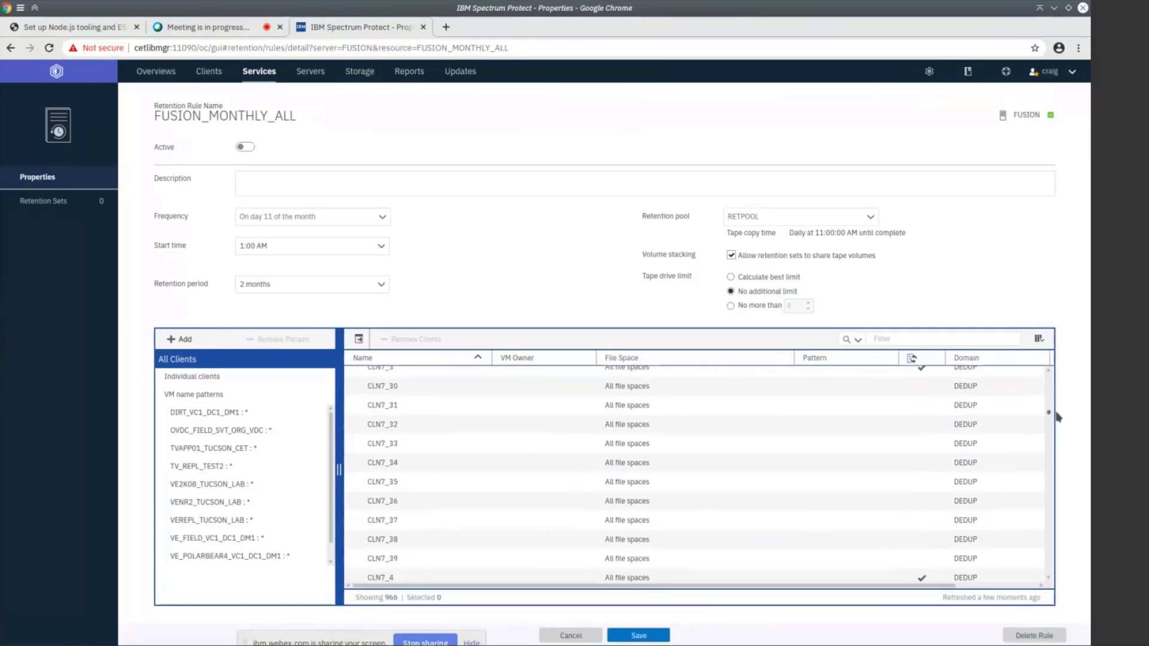
left_click(728, 359)
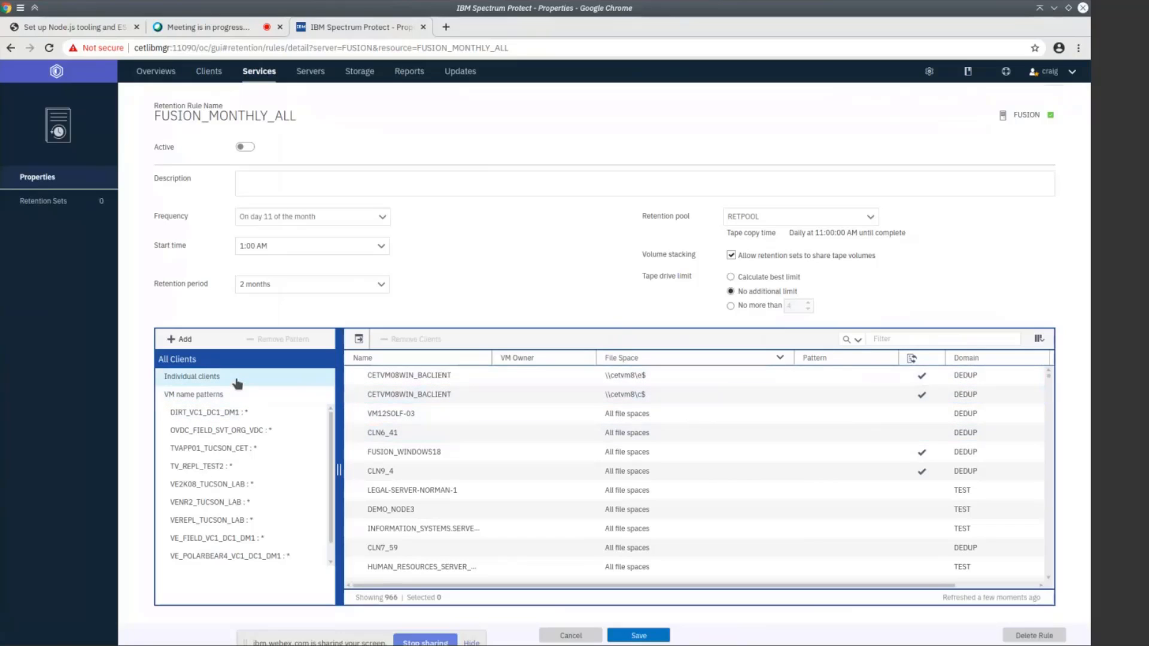
left_click(466, 378)
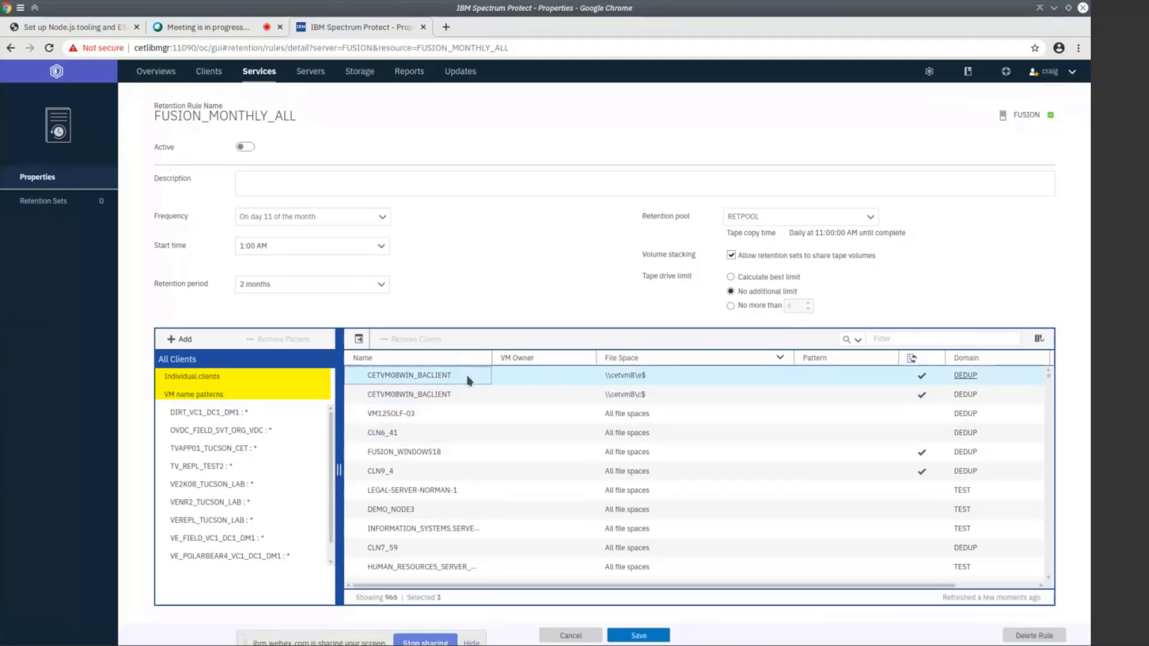
left_click(475, 397)
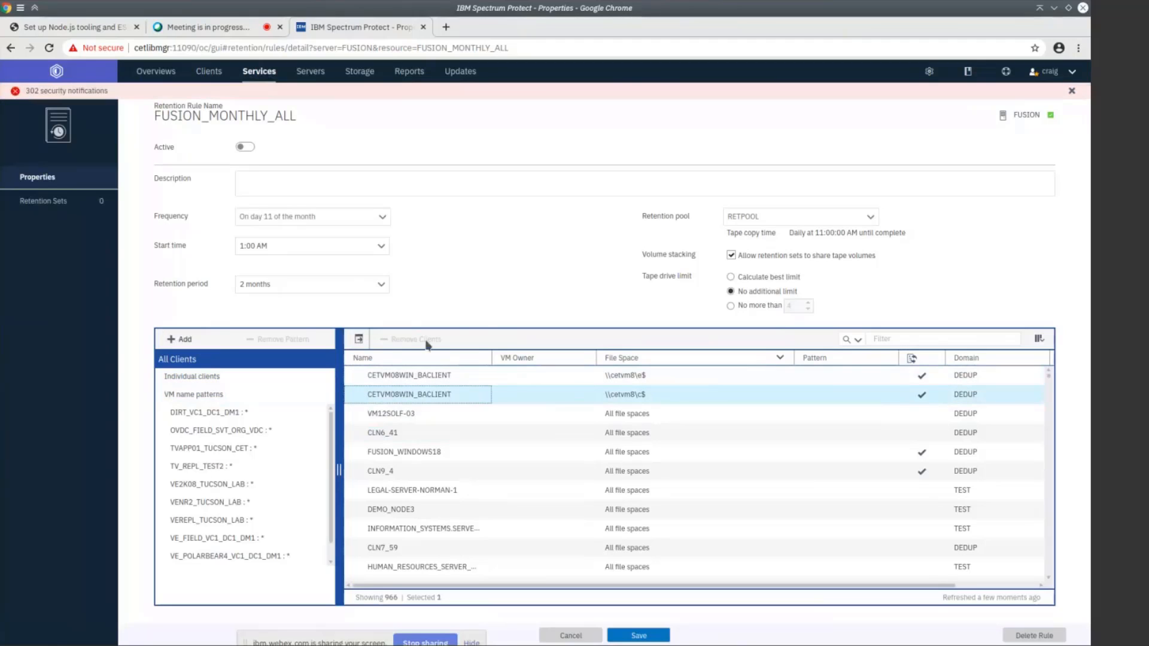
mouse_move(421, 346)
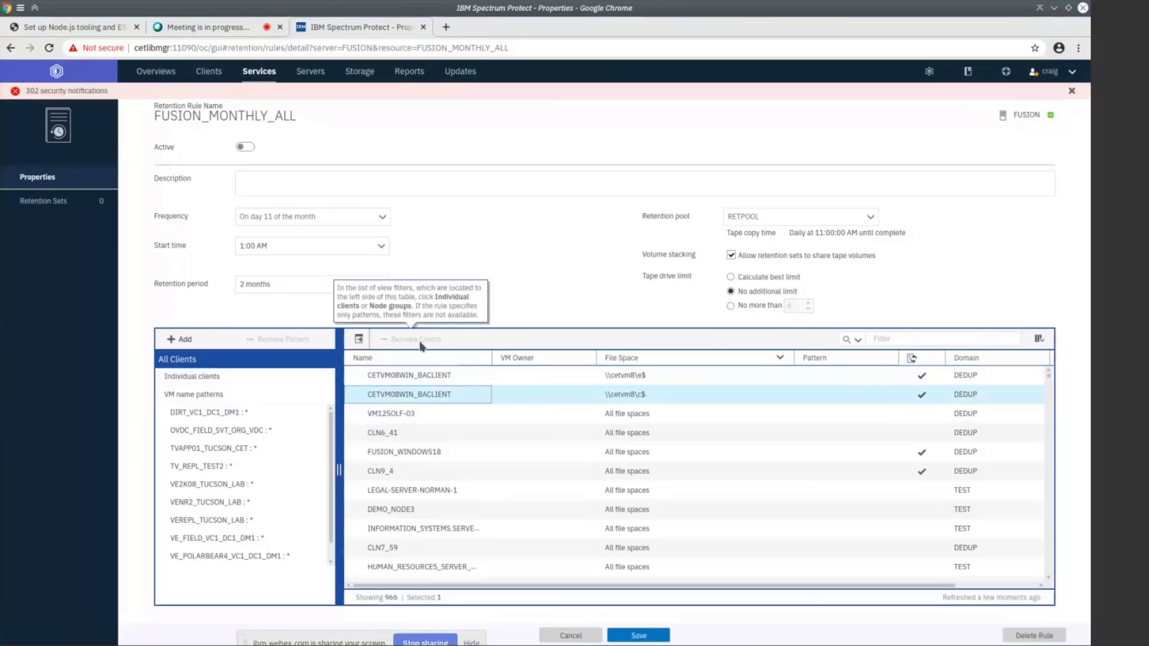
left_click(477, 381)
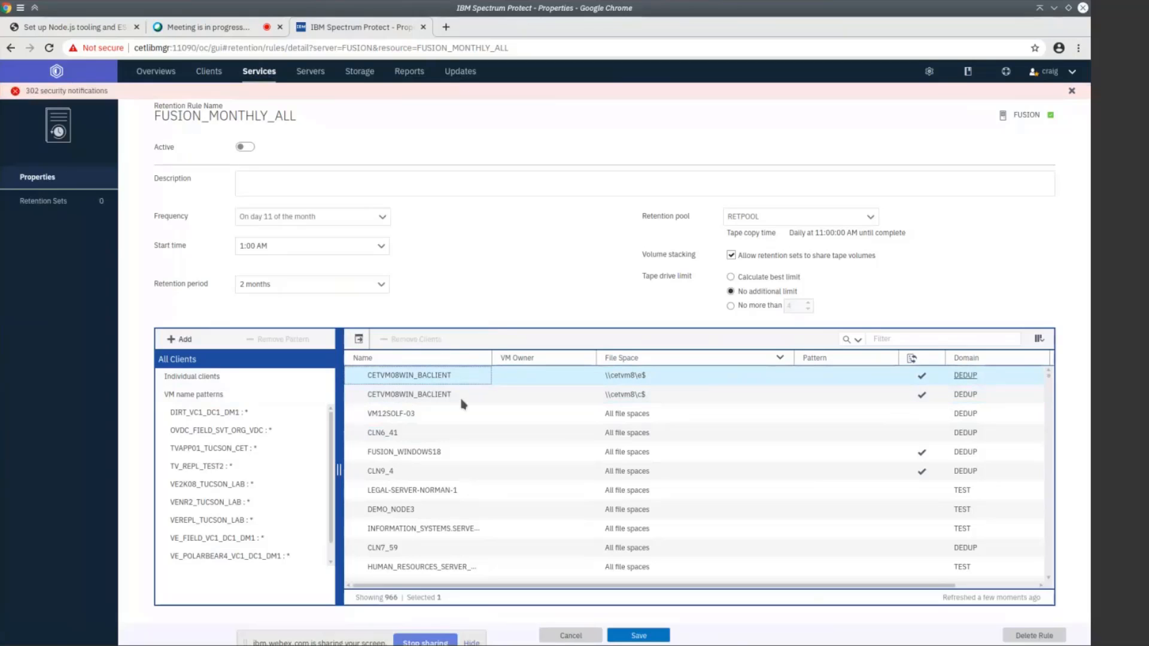
left_click(462, 398, "ctrl")
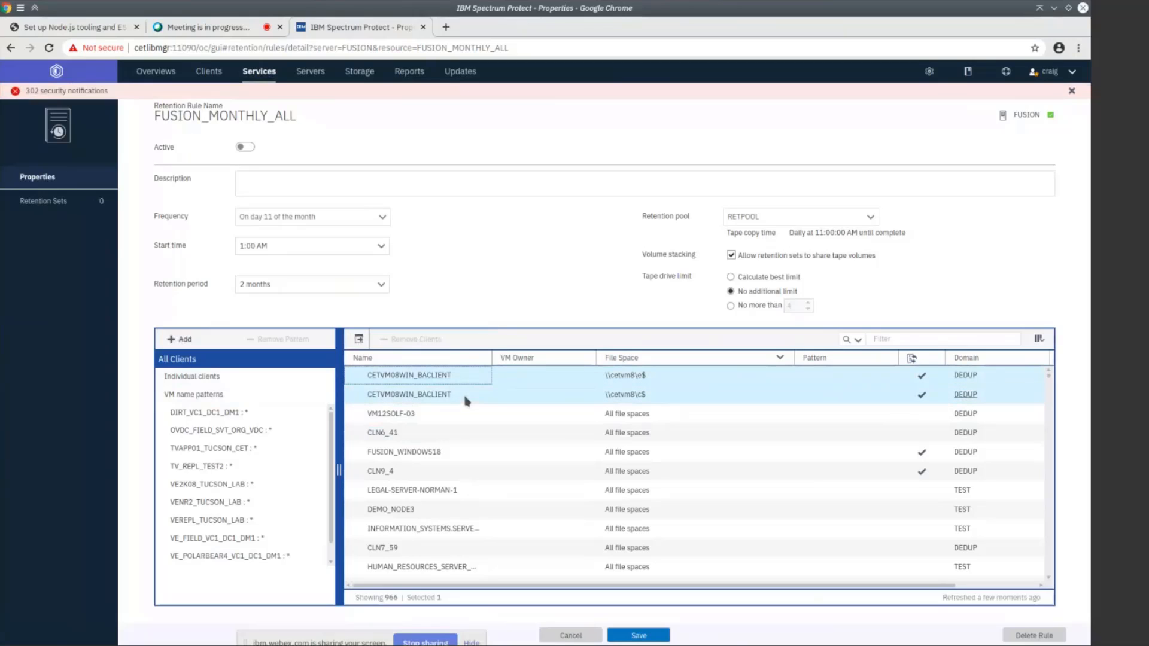
left_click(190, 378)
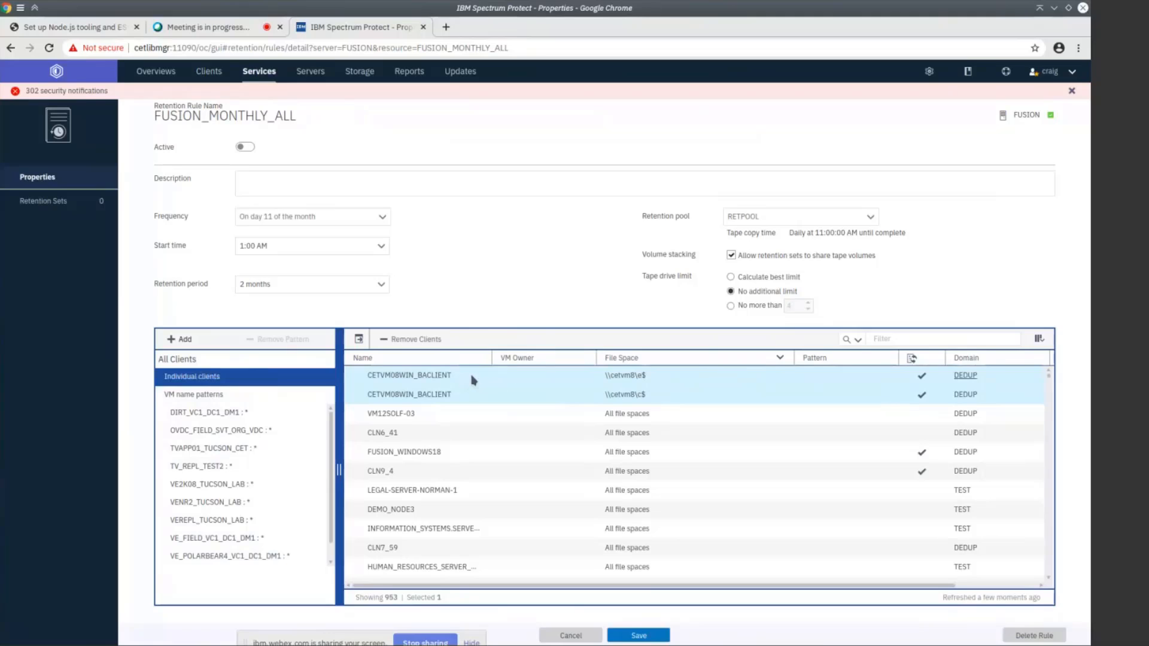
left_click(498, 383, "ctrl")
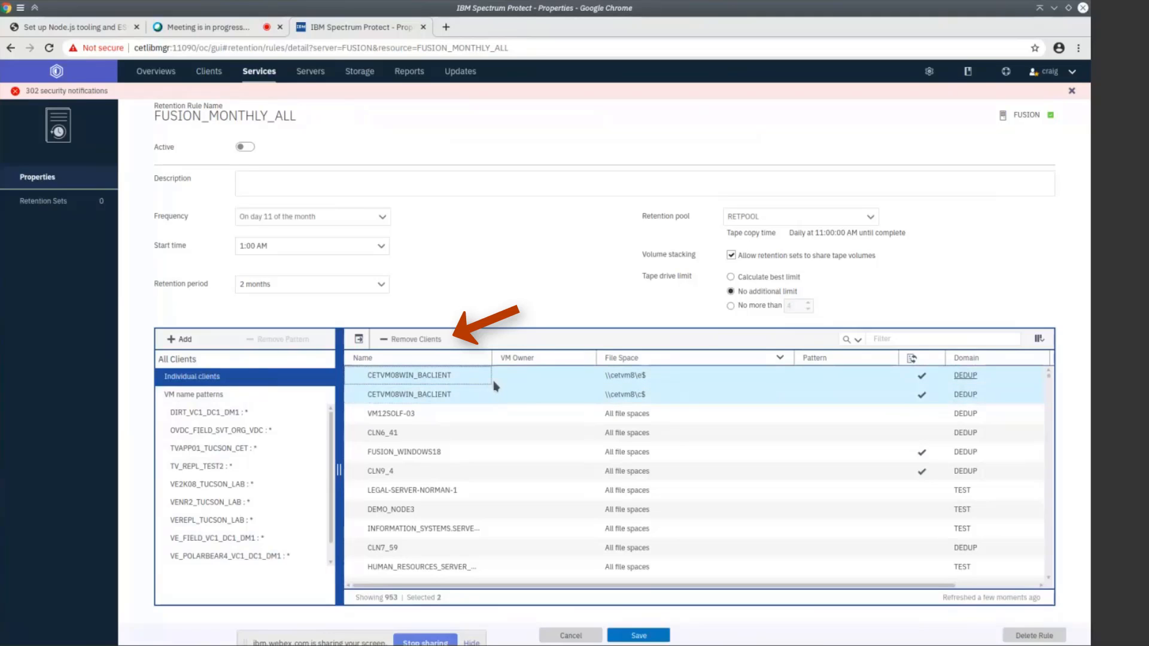
left_click(437, 344)
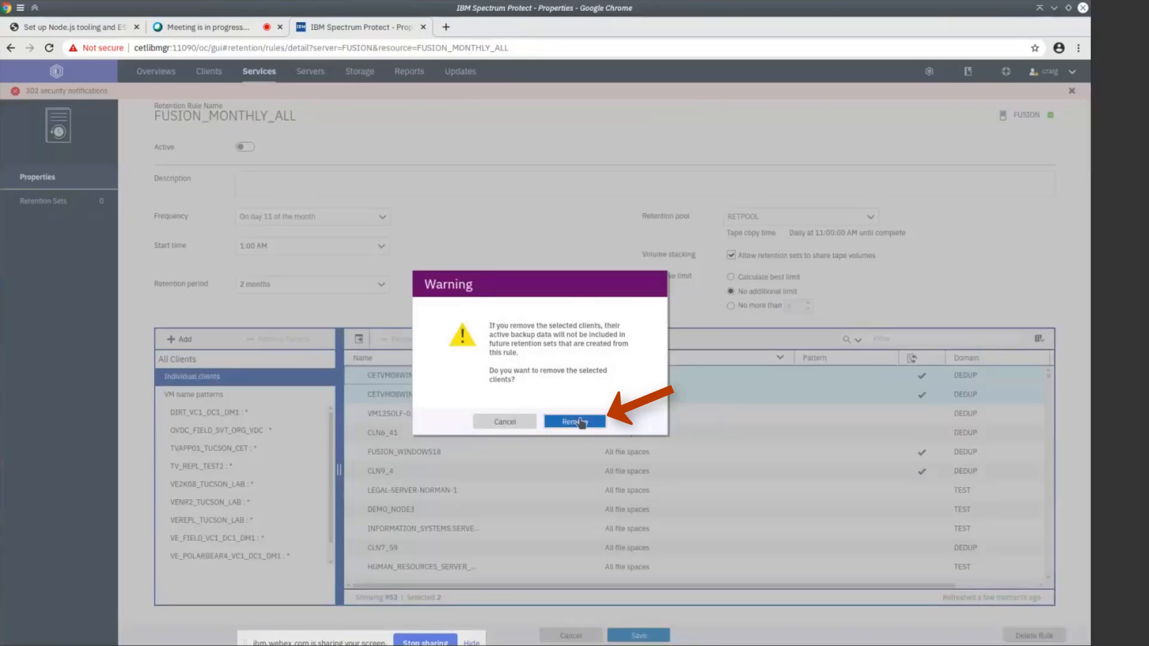
left_click(582, 422)
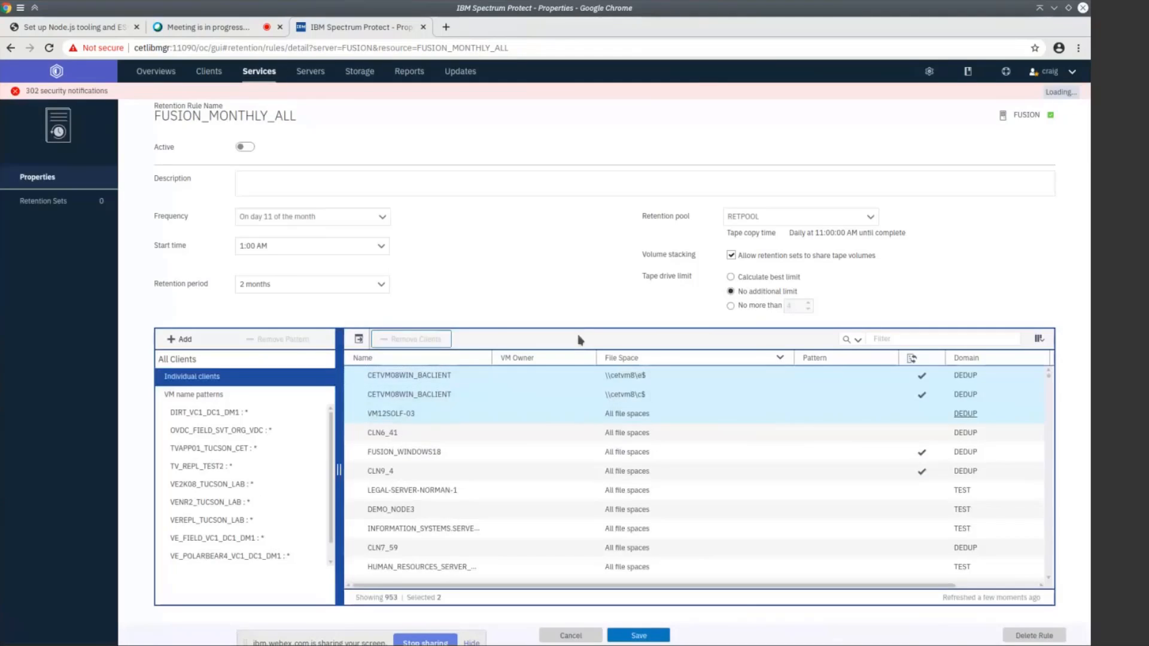
Examine the clients matched by the TVAPP01_TUCSON_CET : * VM name pattern and return to the full client list.
left_click(240, 448)
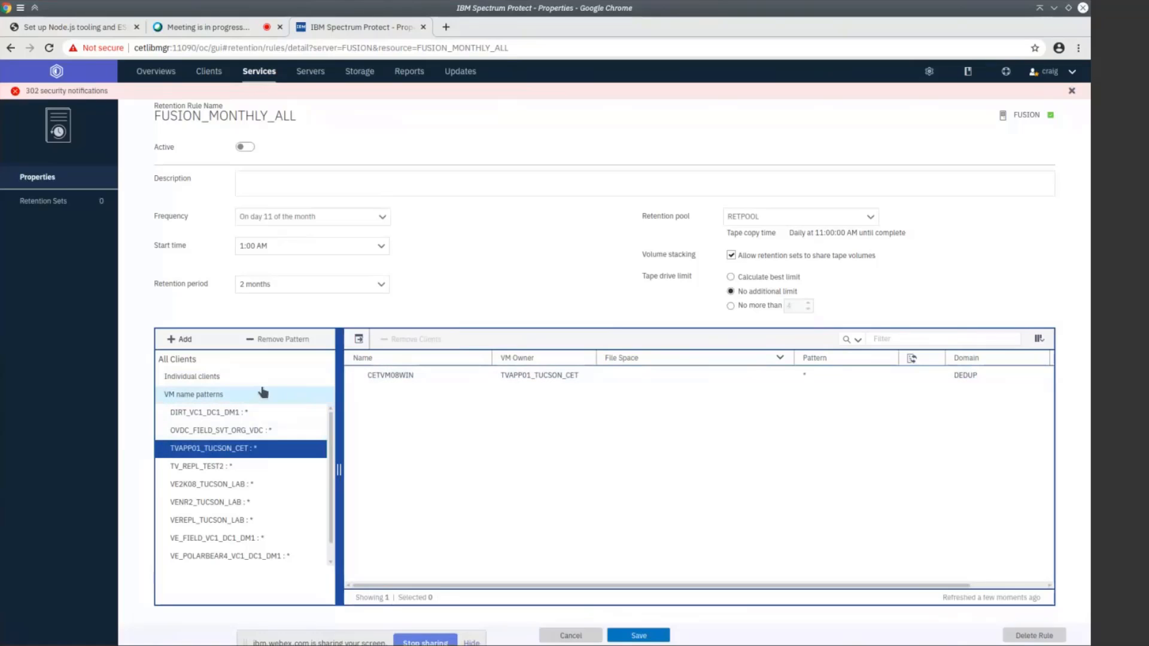
left_click(488, 380)
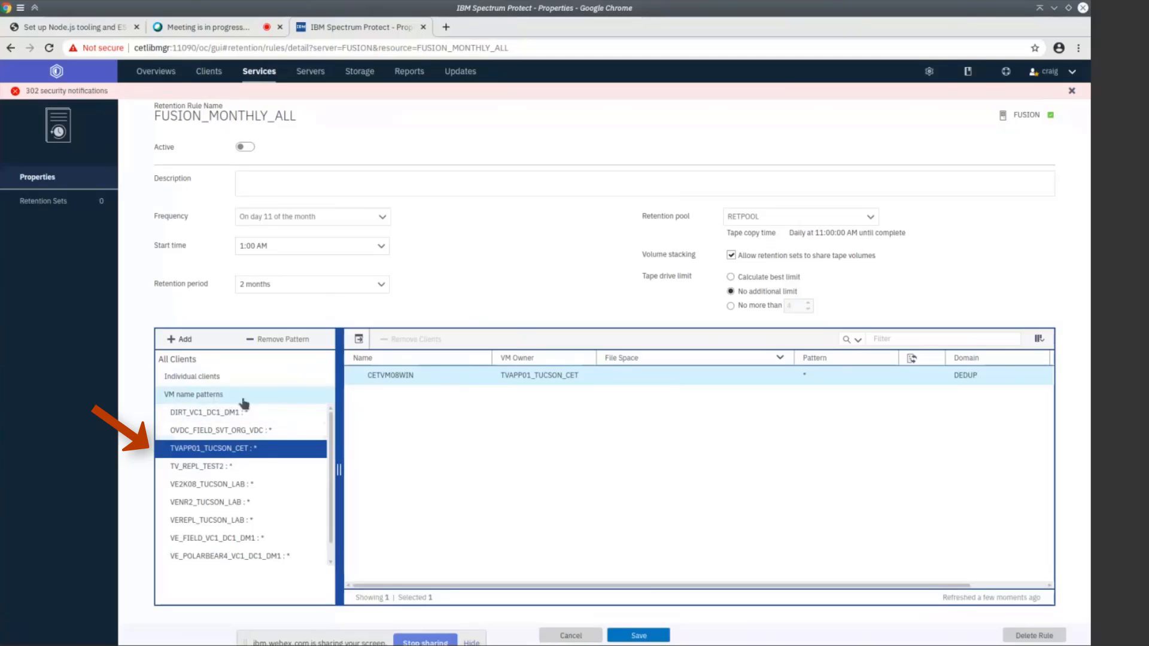
left_click(285, 341)
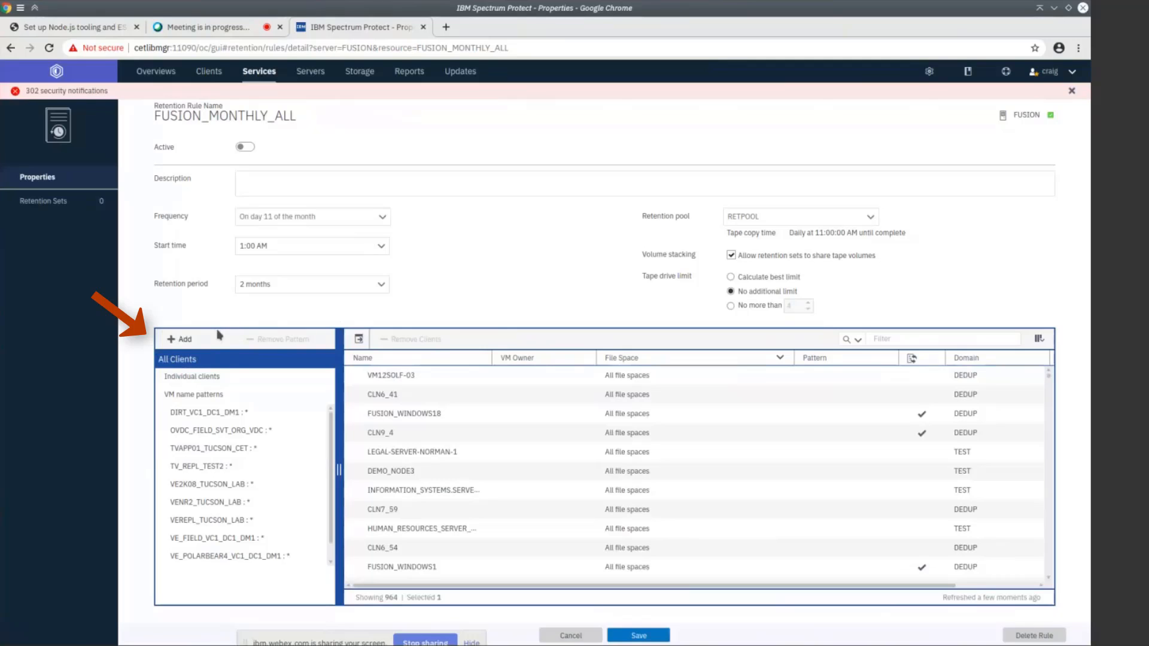
Add the node group CLIENT_GROUP1 to the retention rule.
left_click(185, 338)
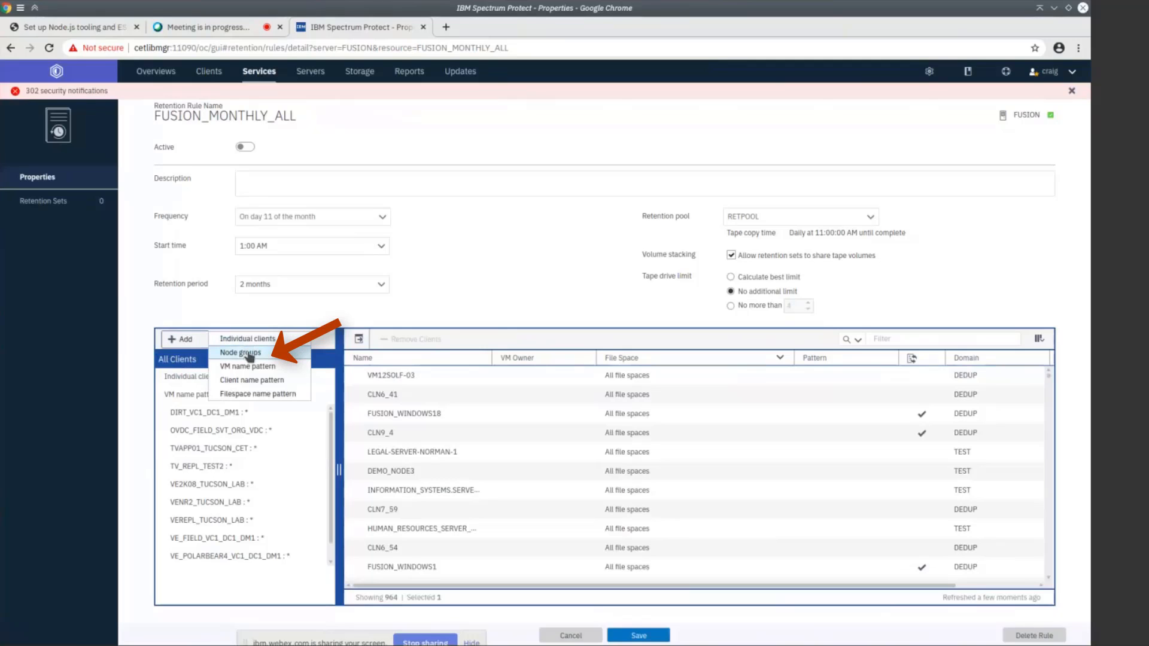
left_click(246, 352)
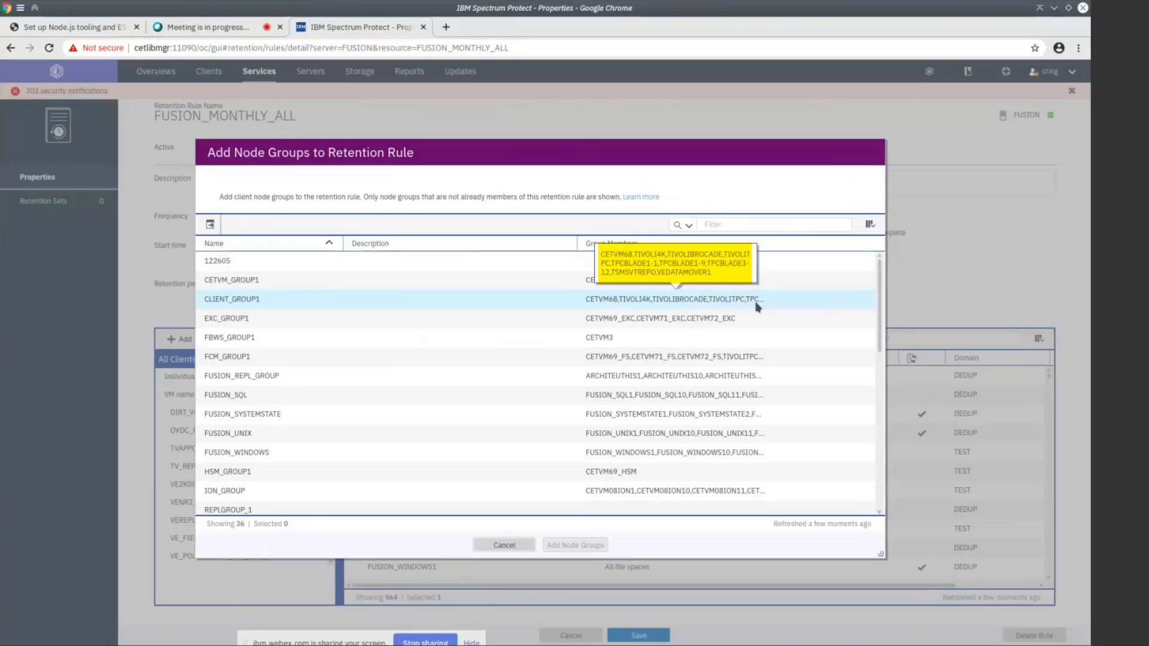
left_click(285, 303)
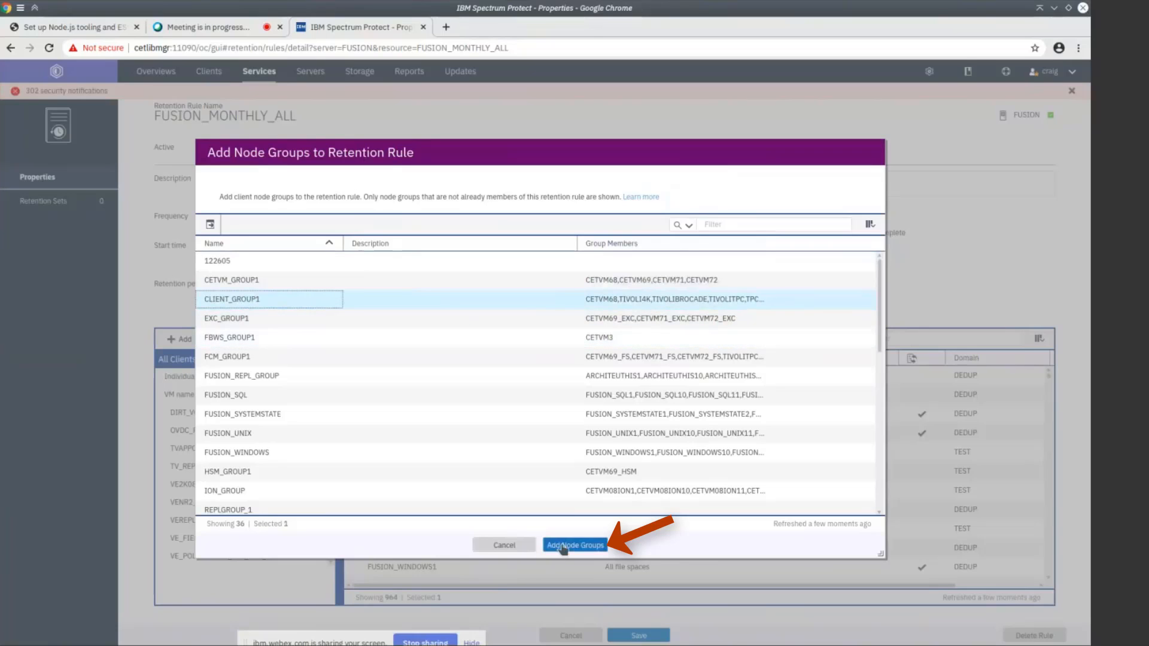
left_click(562, 545)
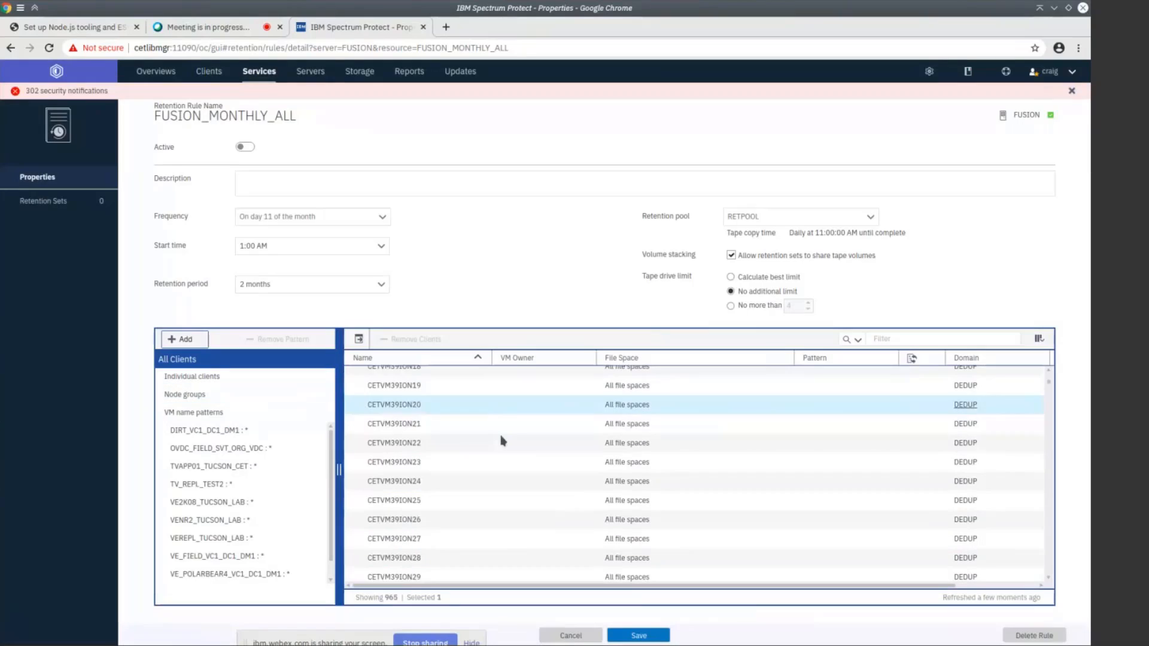
Locate CLIENT_GROUP1 in the rule's full client list and restrict the list to node groups.
scroll(497, 445, "down", 7)
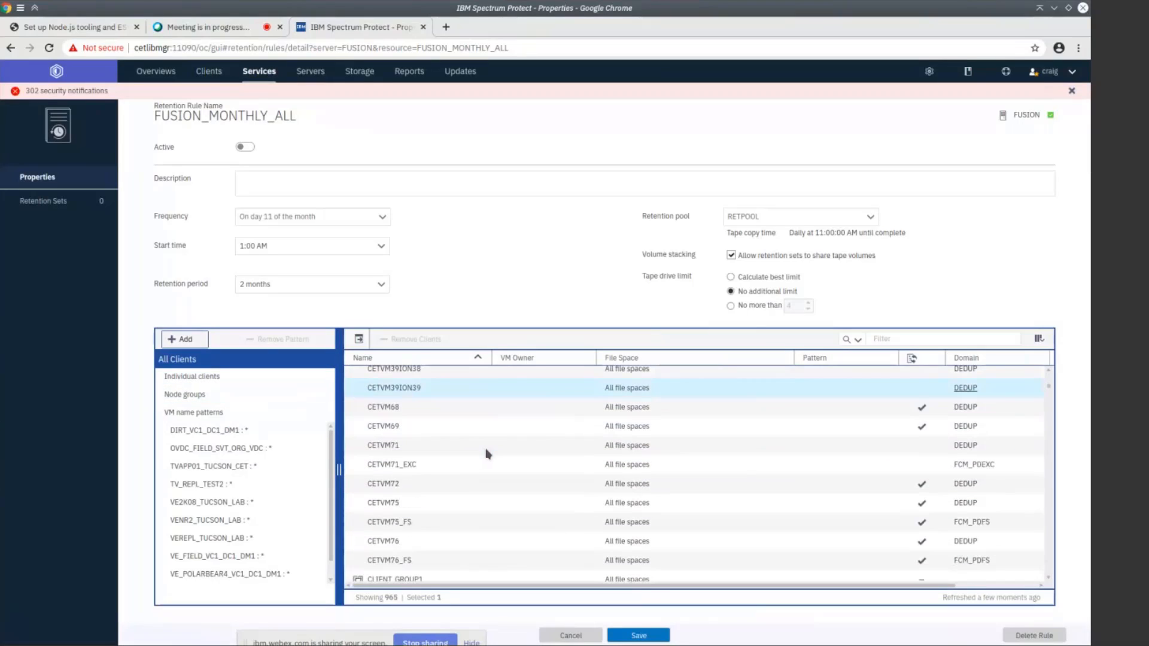
scroll(487, 454, "down", 3)
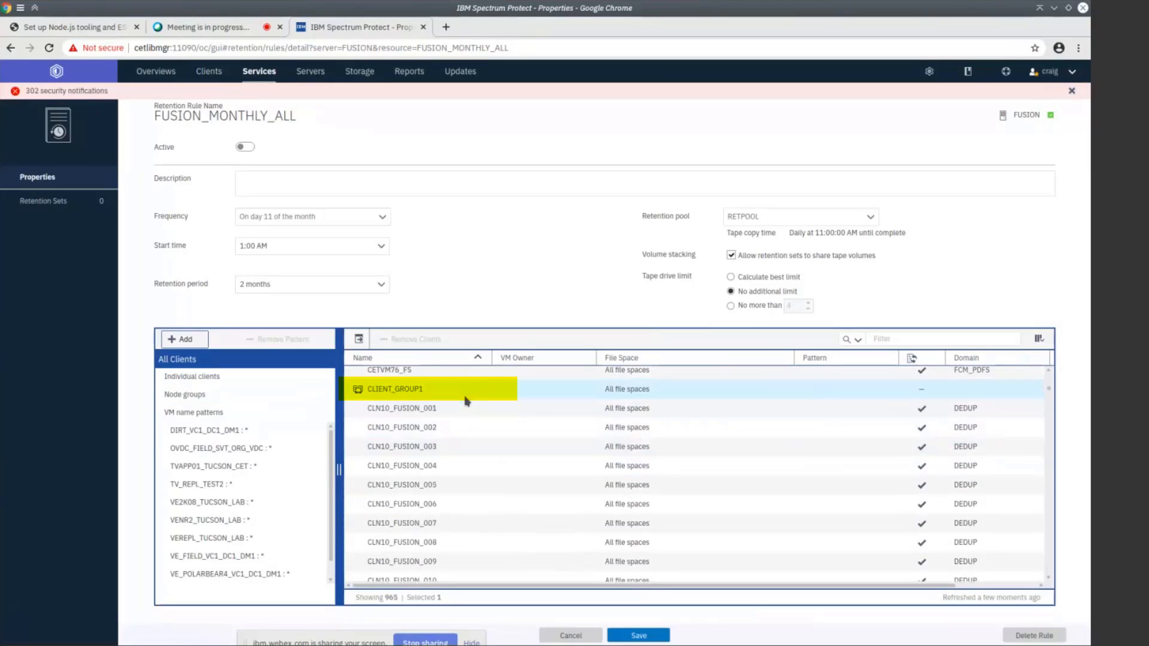
mouse_move(448, 393)
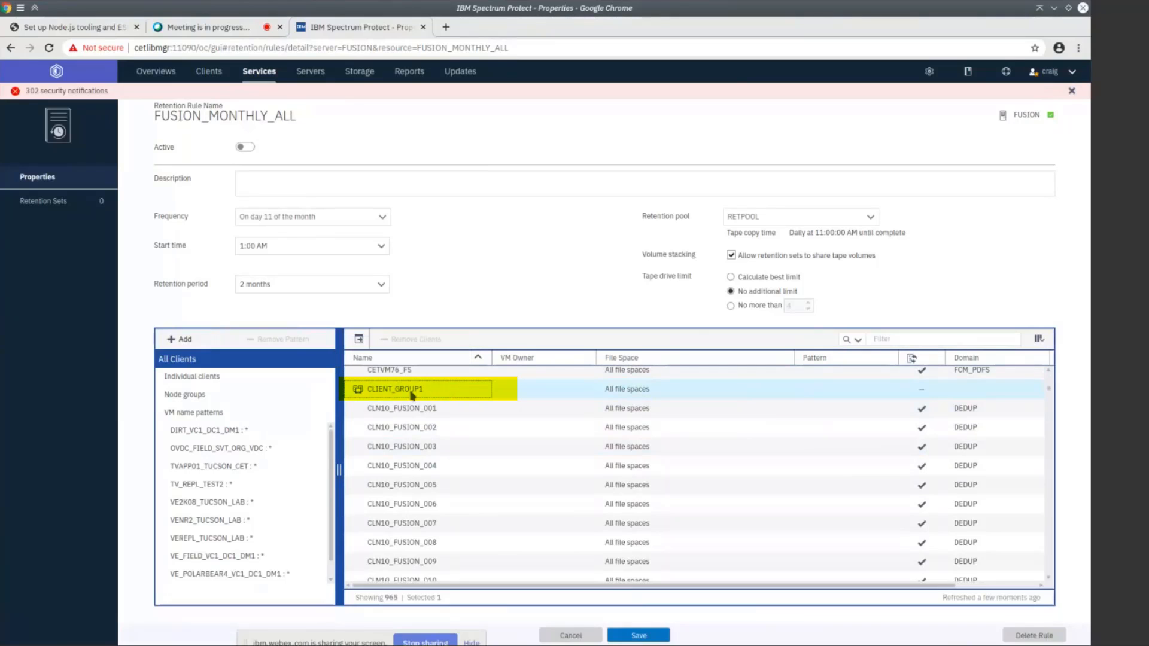
mouse_move(409, 395)
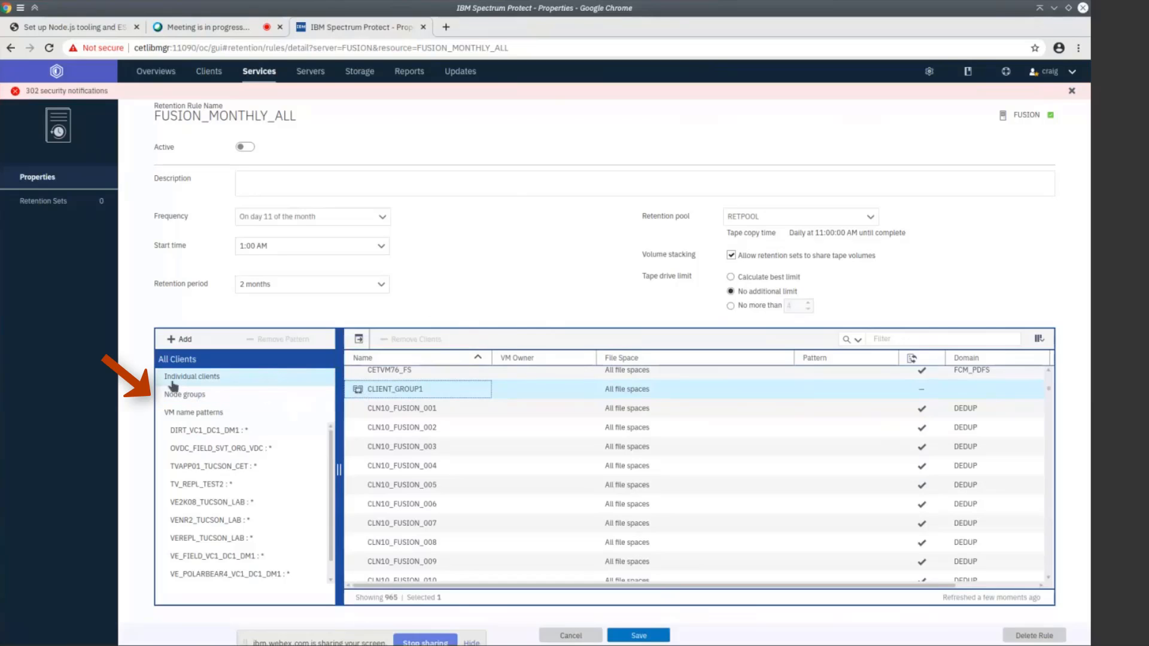
left_click(214, 395)
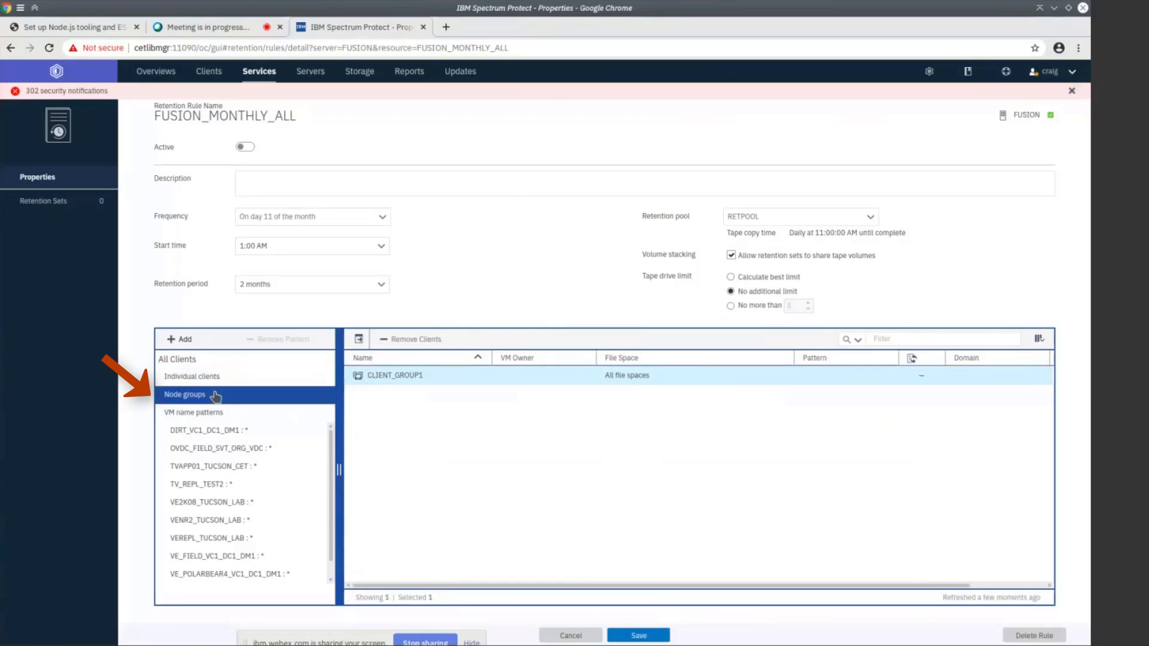
Remove the node group CLIENT_GROUP1 from the retention rule.
left_click(448, 379)
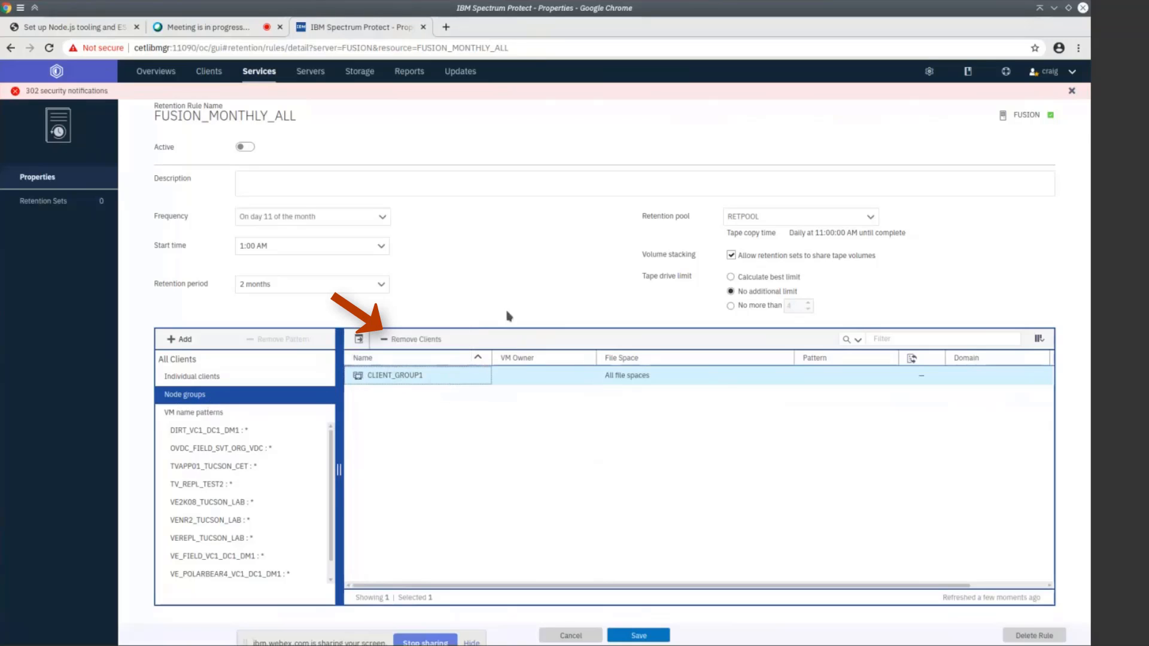
left_click(429, 340)
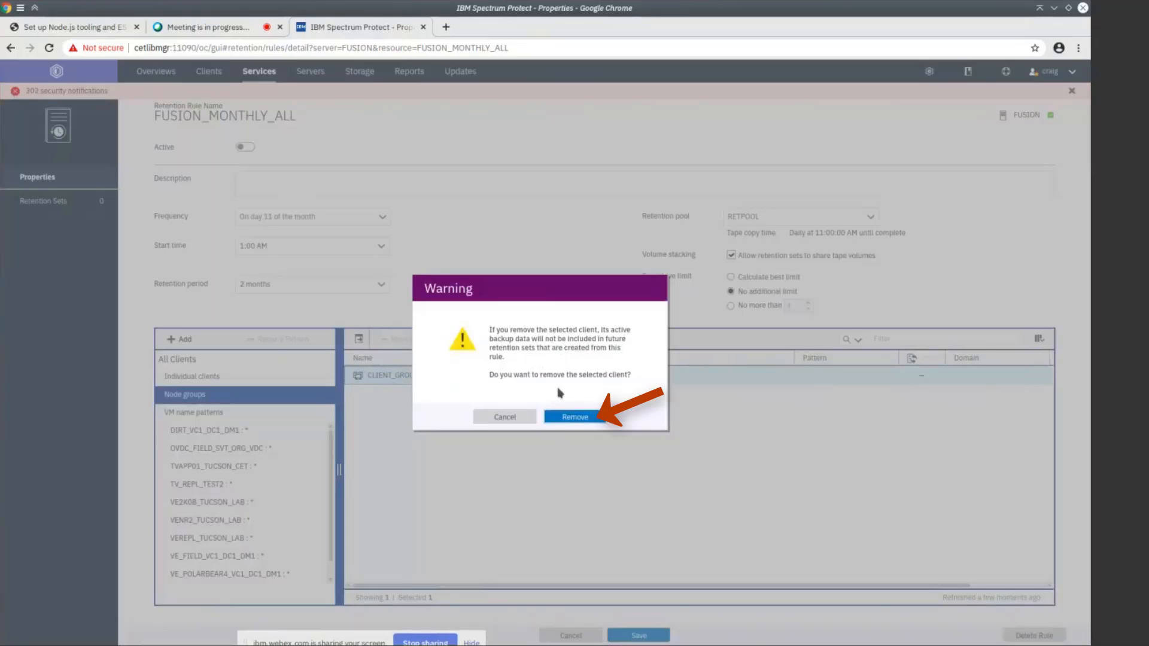
left_click(573, 417)
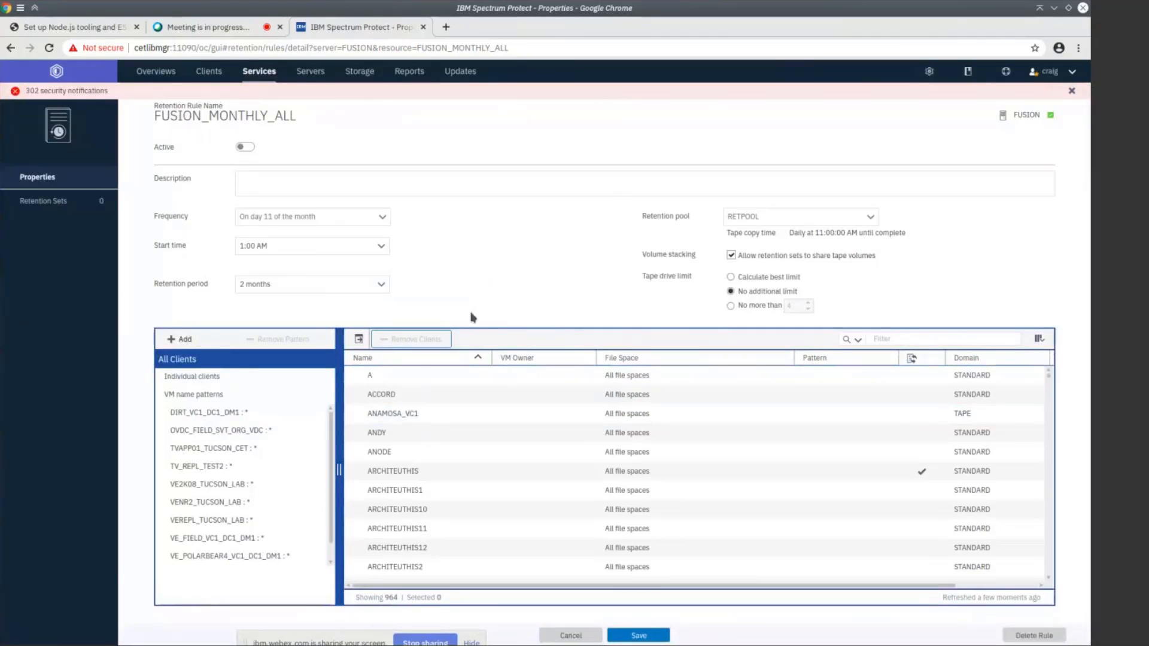
Add the client name pattern CDP+* to the retention rule and list the clients matched by client name patterns.
left_click(181, 339)
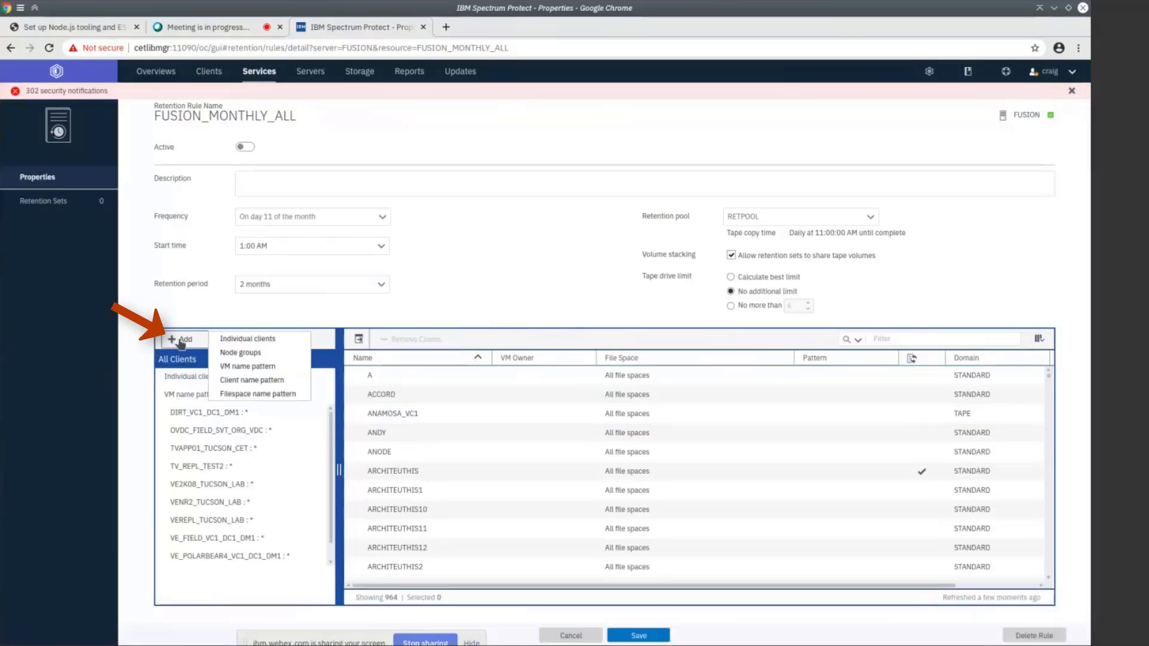
left_click(276, 380)
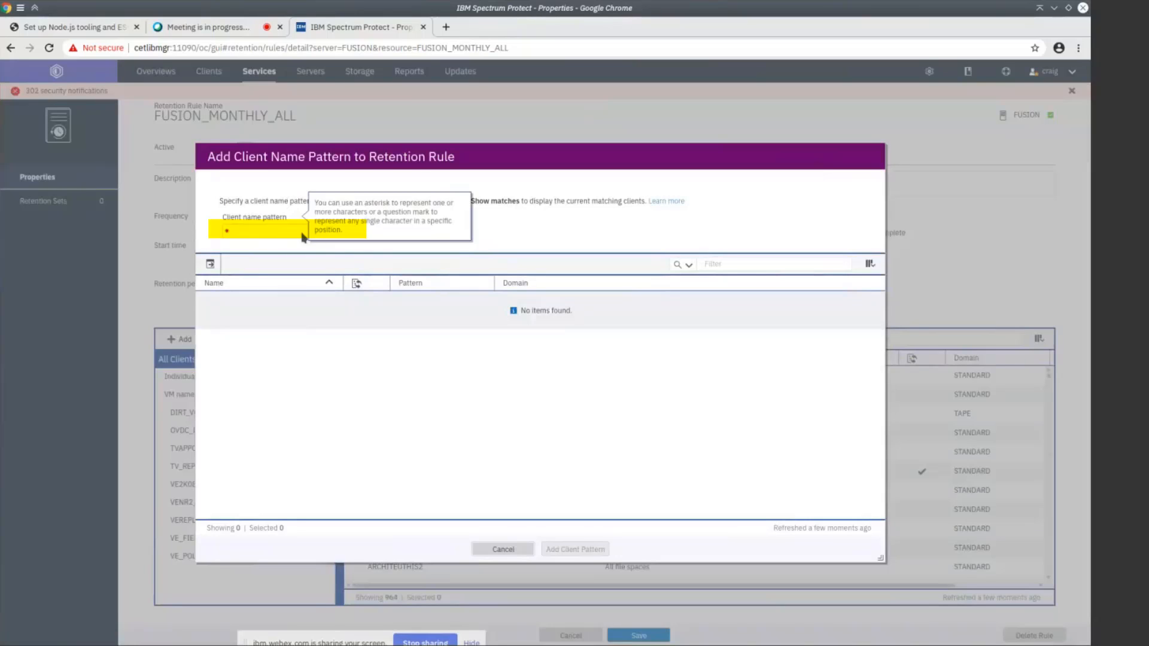
left_click(300, 233)
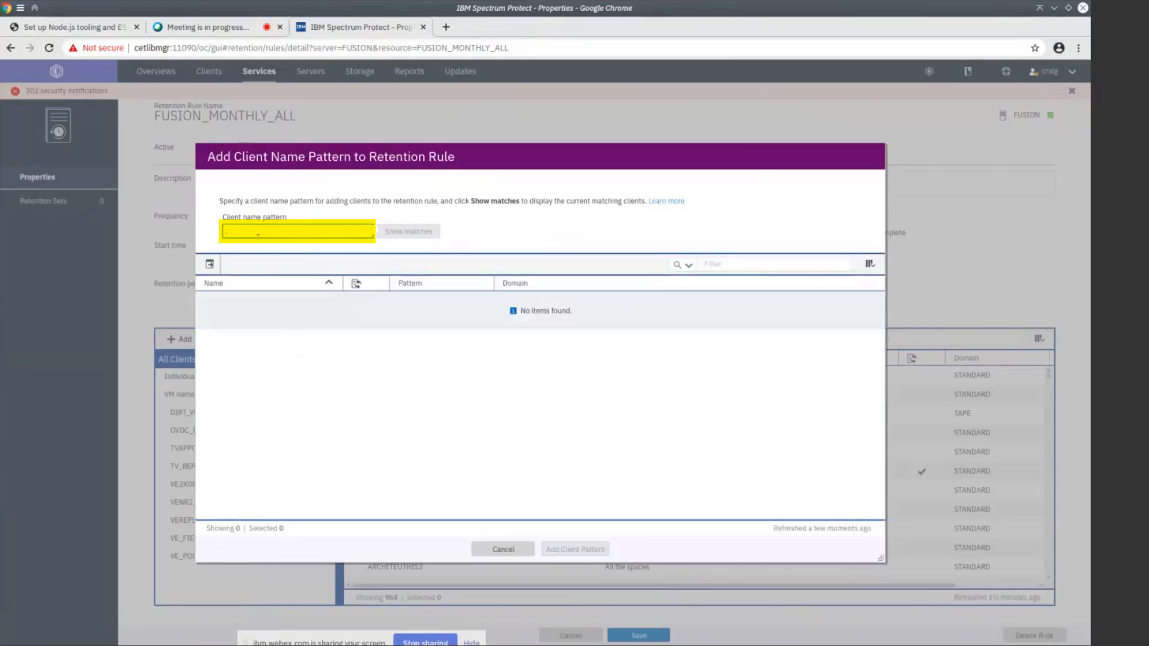
type("CDP+*")
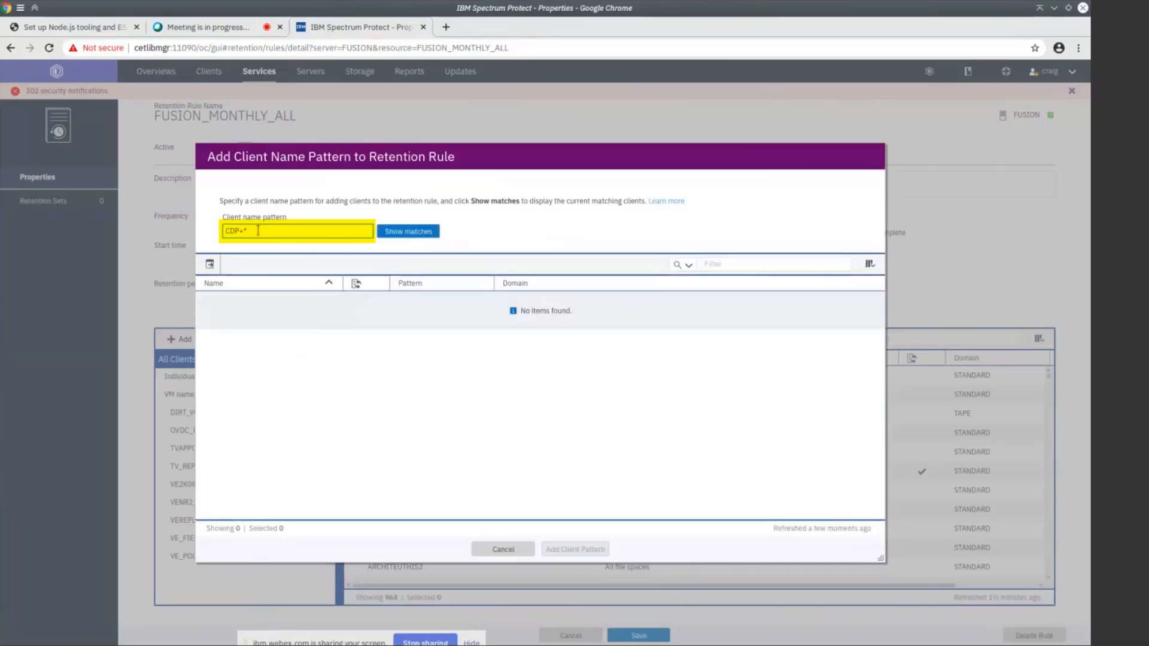
left_click(422, 232)
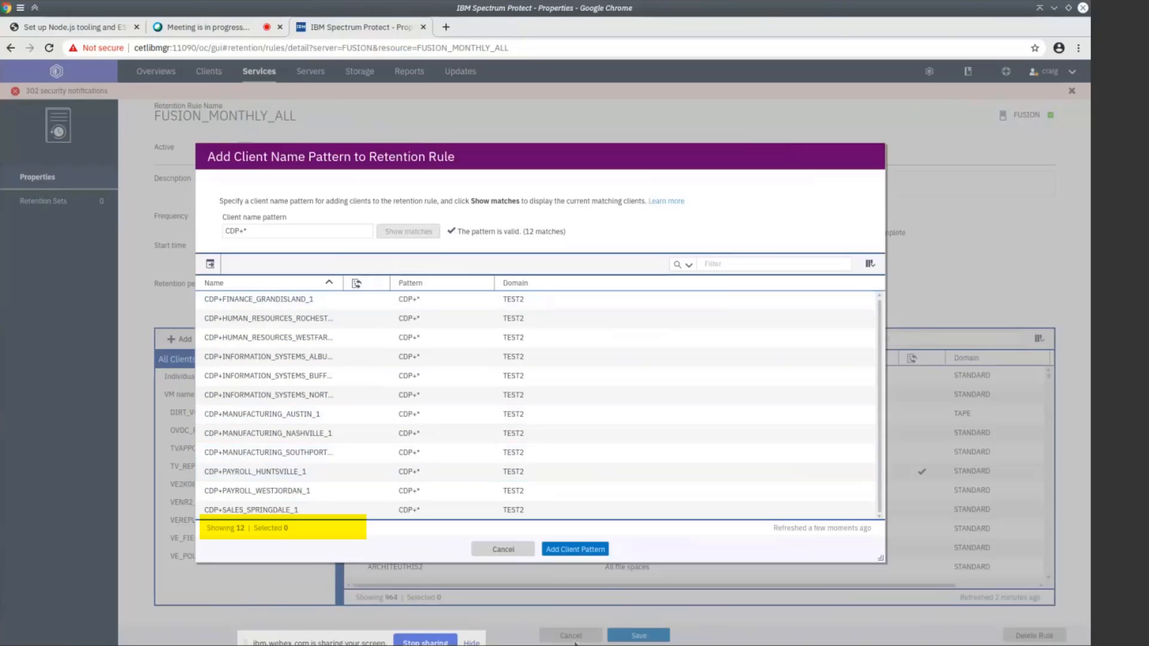
left_click(587, 548)
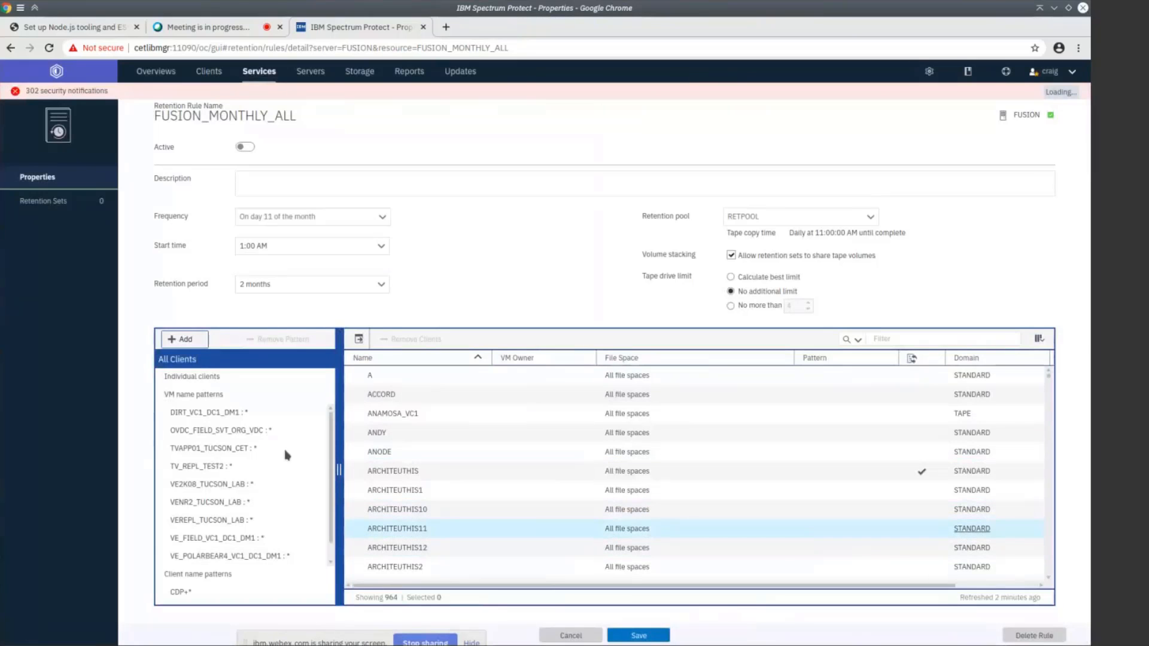
scroll(283, 568, "down", 1)
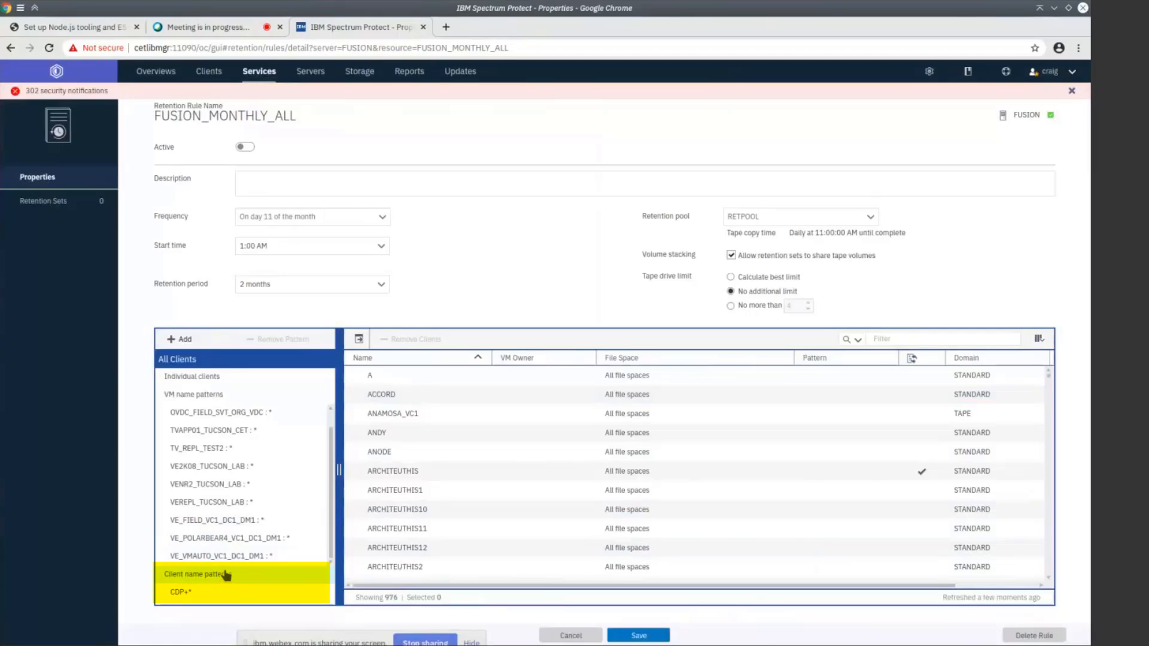
left_click(225, 574)
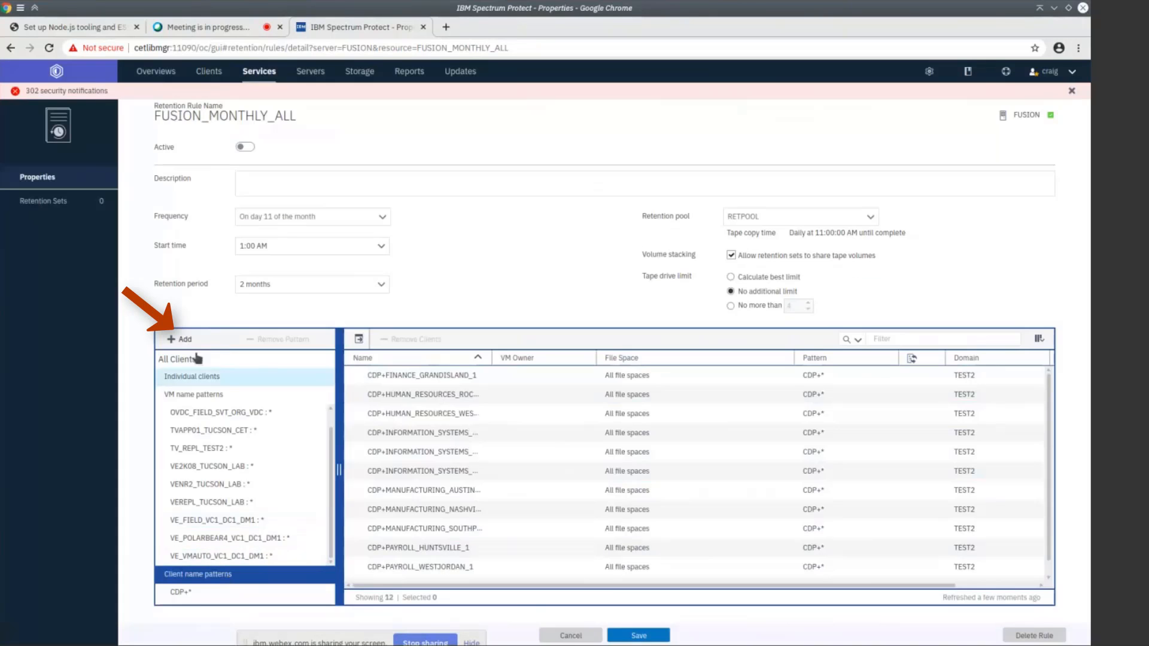
Add the client name pattern CDP_* to the retention rule after showing its matches.
left_click(179, 340)
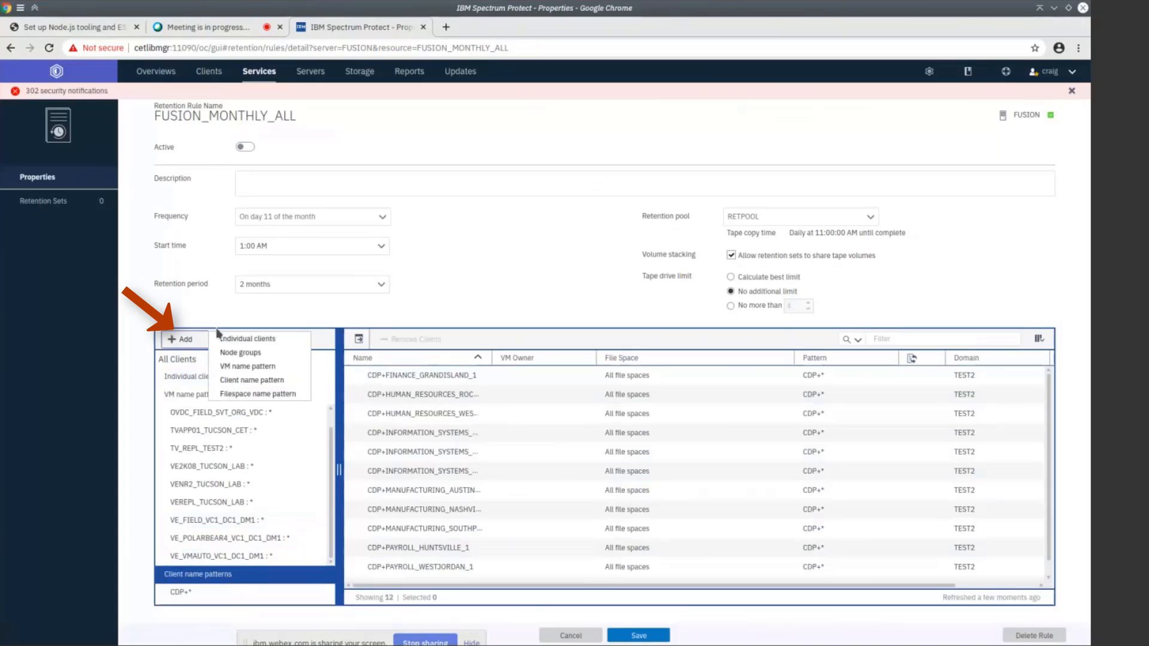
left_click(261, 381)
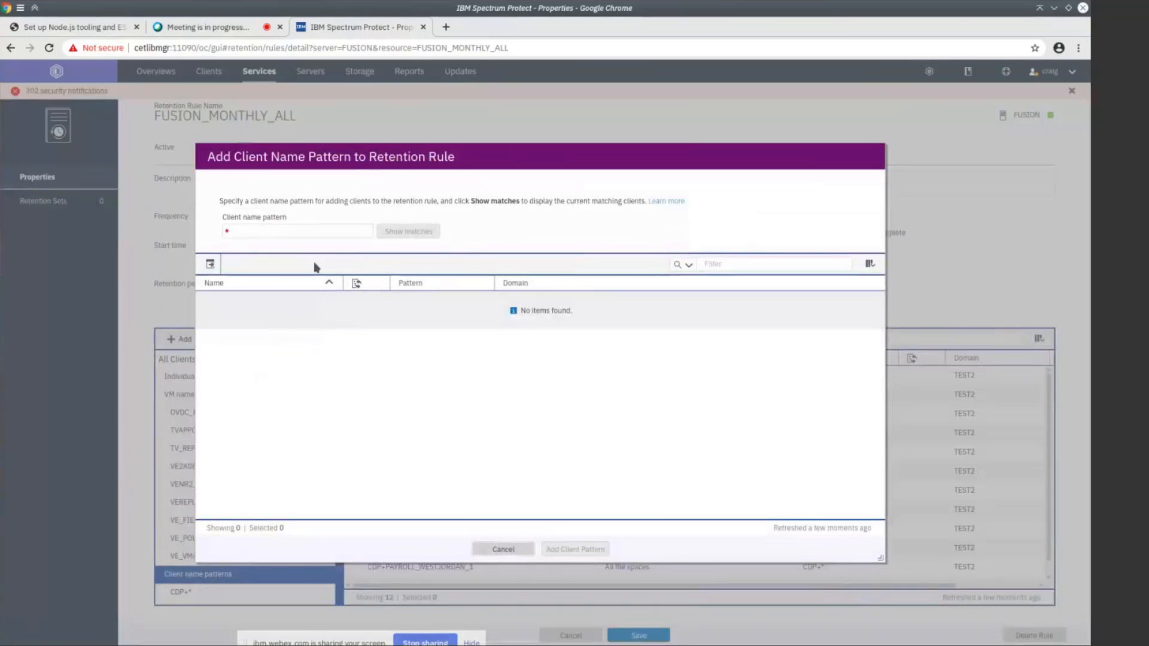
left_click(293, 232)
type("*CD")
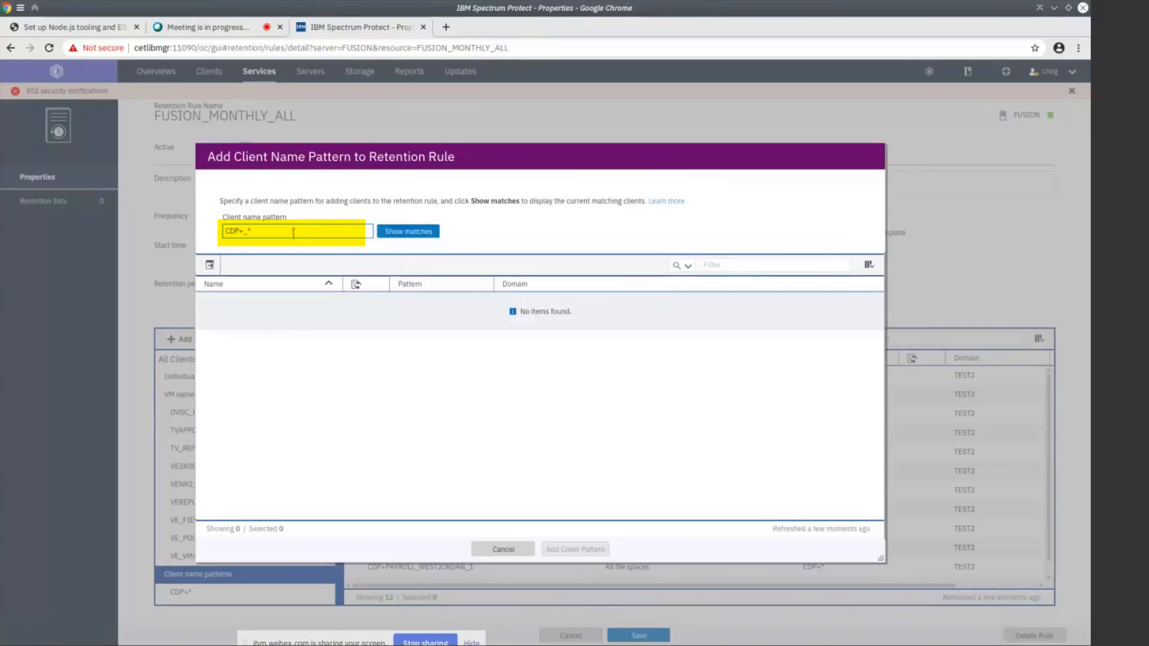
key("BackSpace")
key("BackSpace")
type("_")
left_click(408, 231)
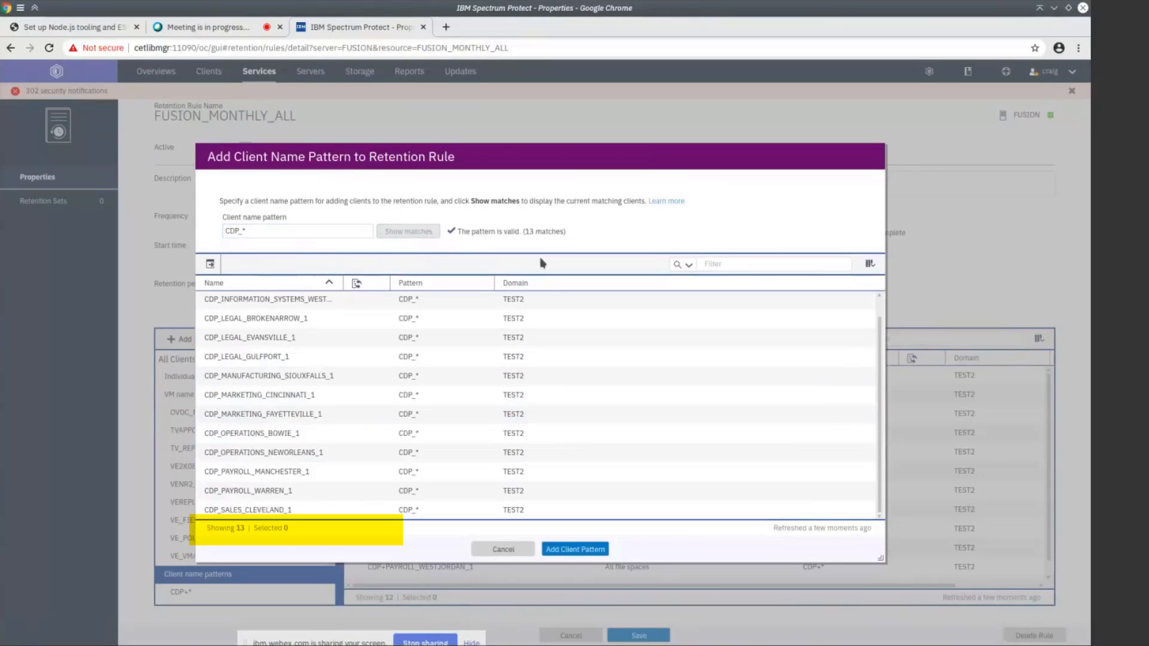
left_click(575, 549)
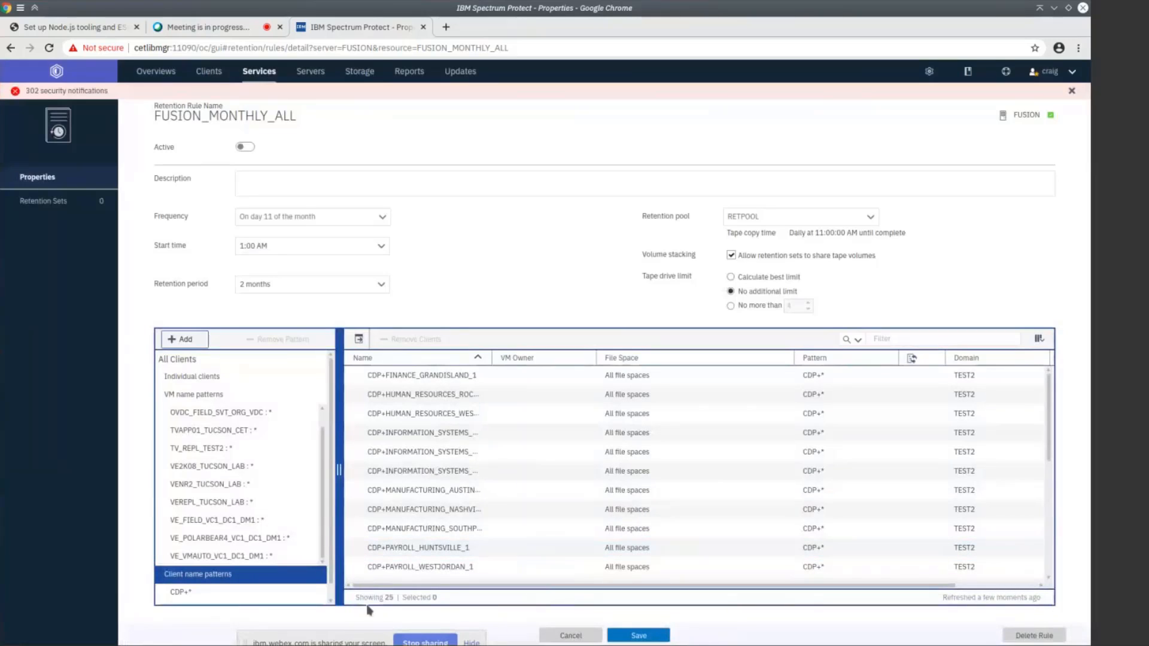
Compare the clients matched by the CDP+* and CDP_* client name patterns.
scroll(213, 589, "down", 1)
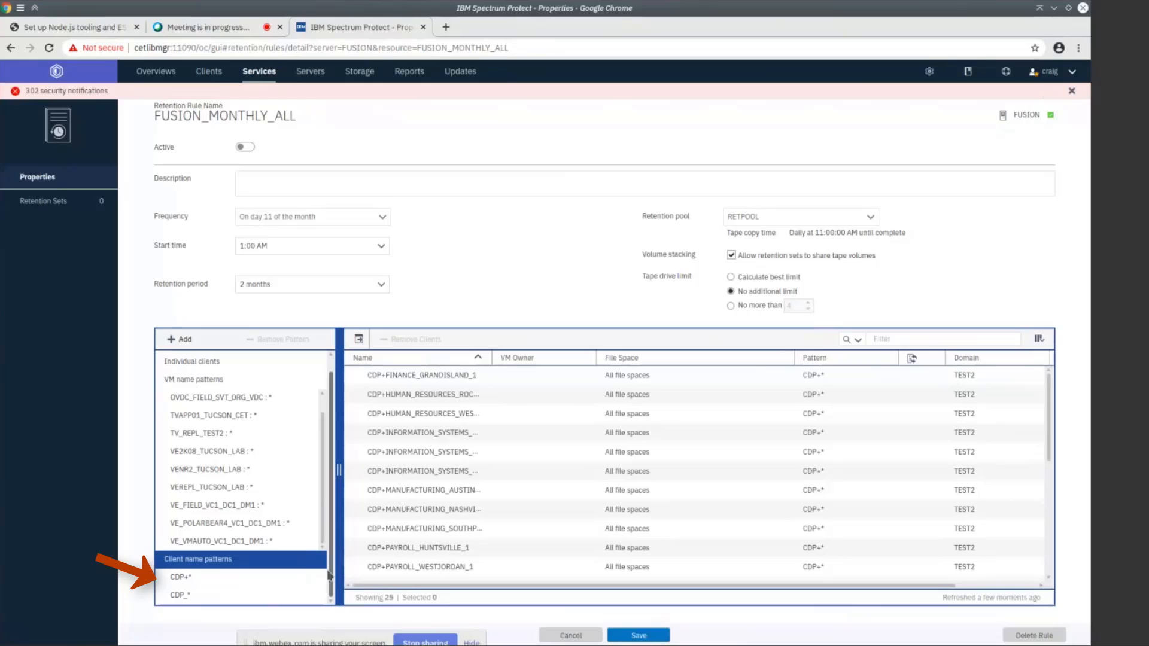
left_click(227, 578)
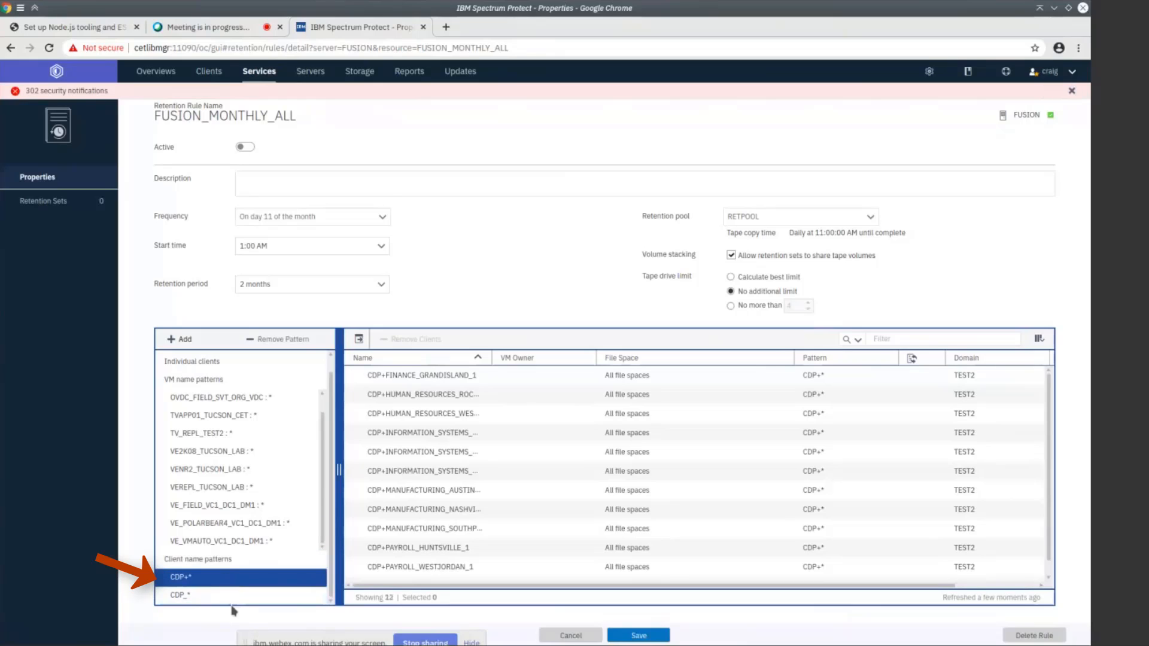
left_click(234, 601)
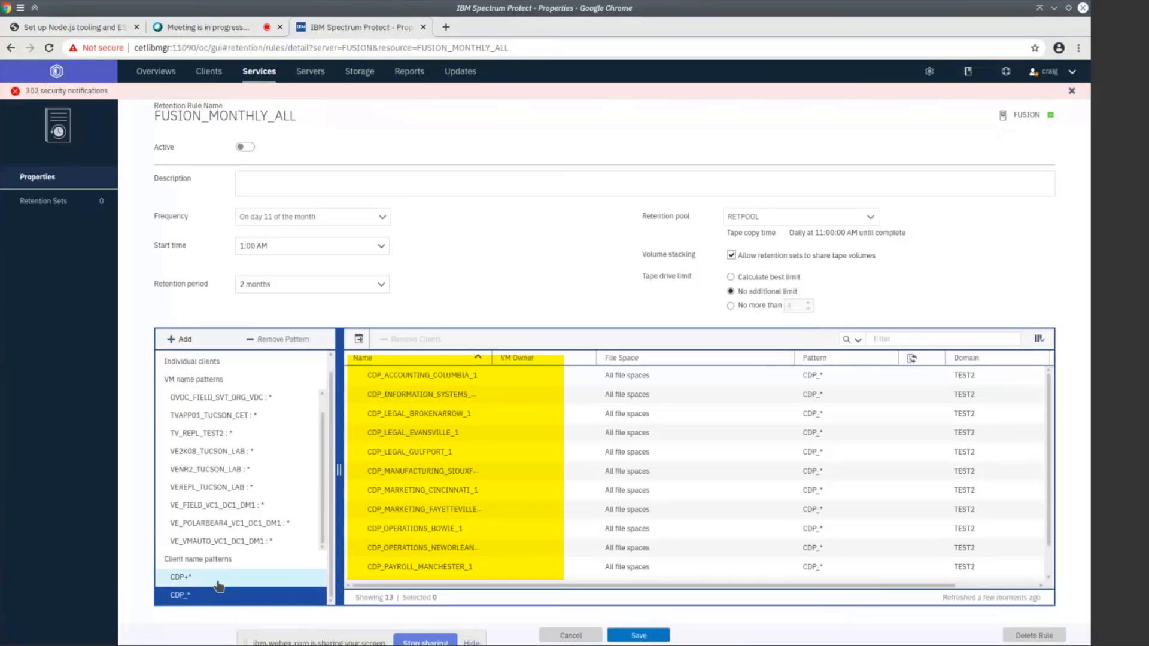
left_click(225, 583)
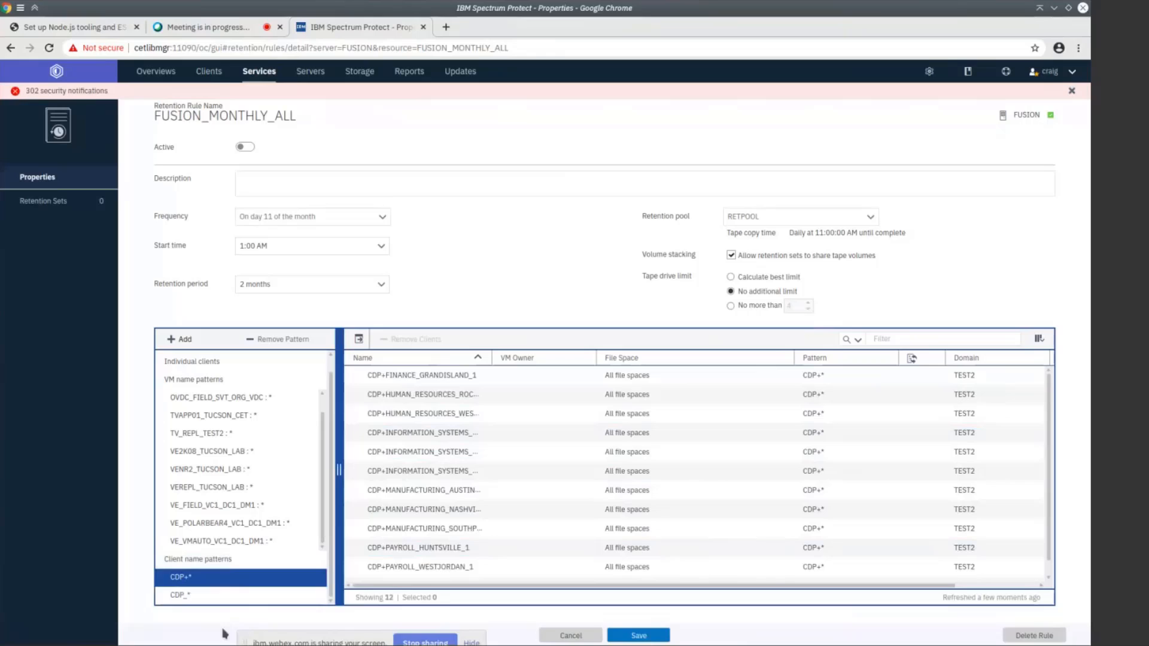
left_click(216, 596)
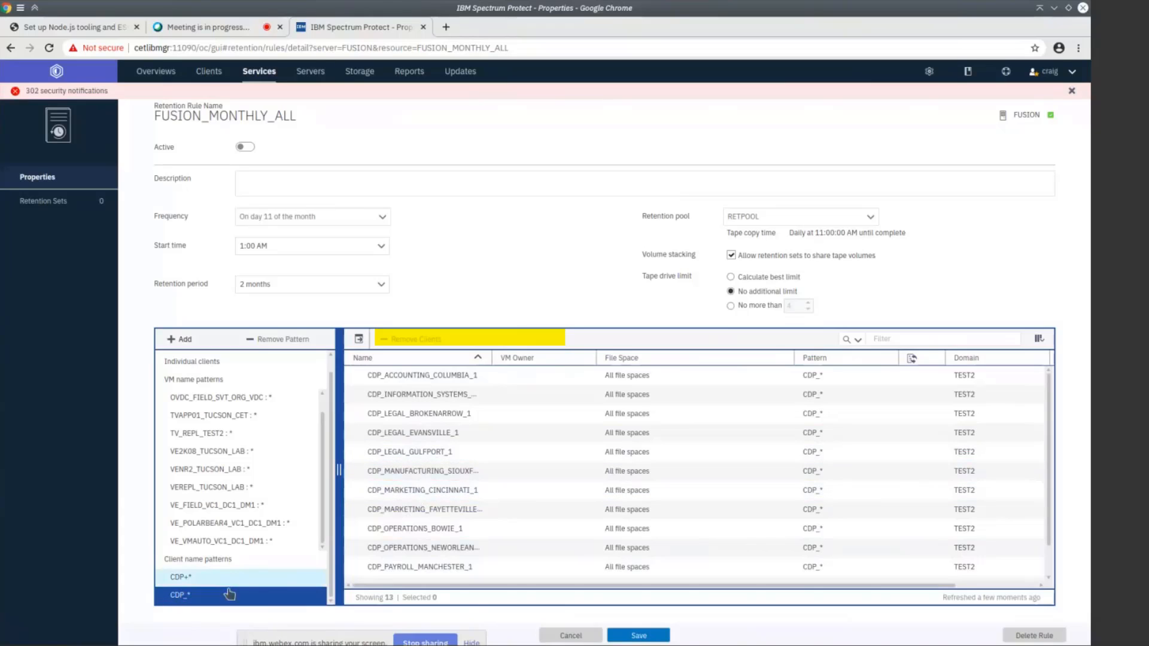
Remove the CDP+* client name pattern from the retention rule.
left_click(251, 577)
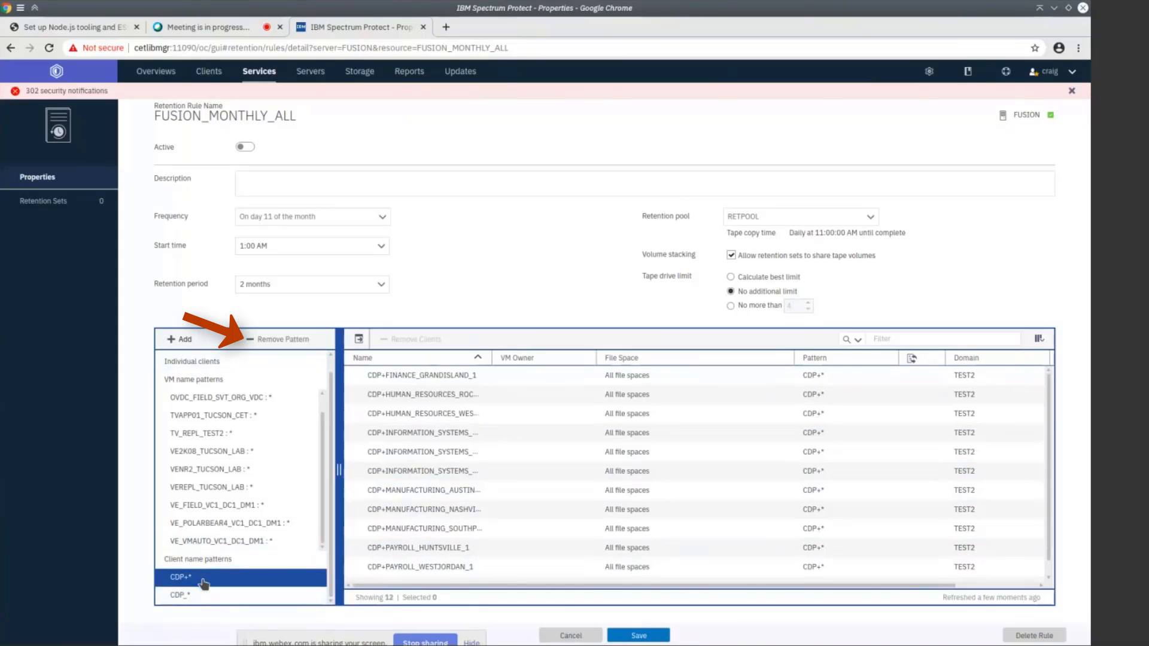
left_click(283, 340)
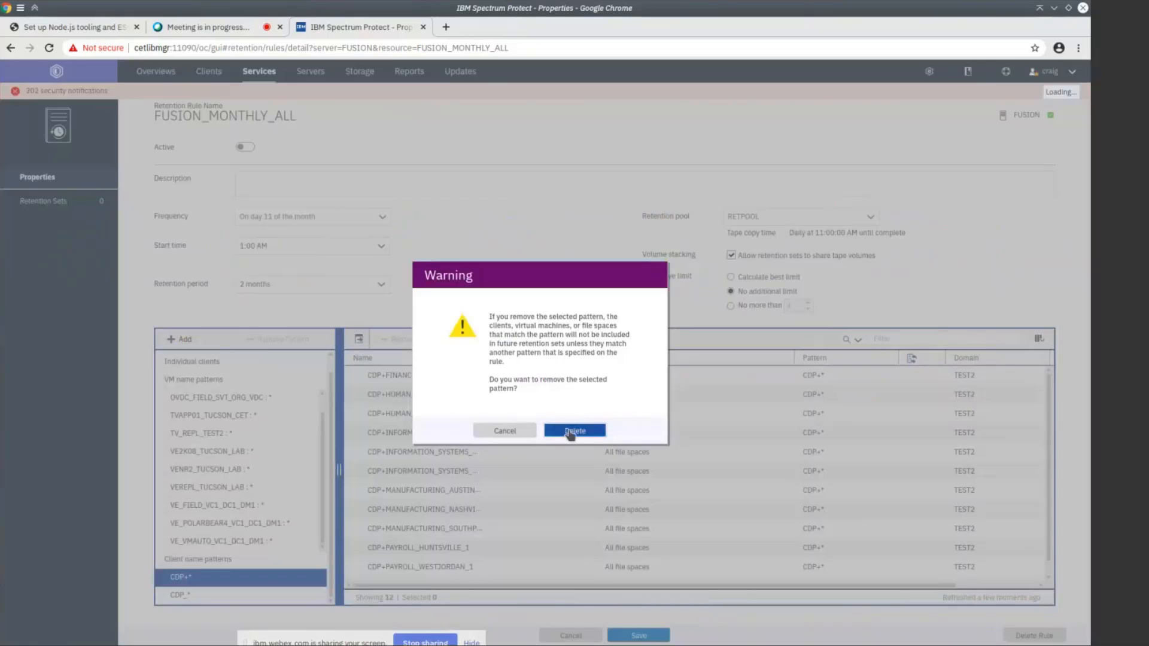
left_click(573, 430)
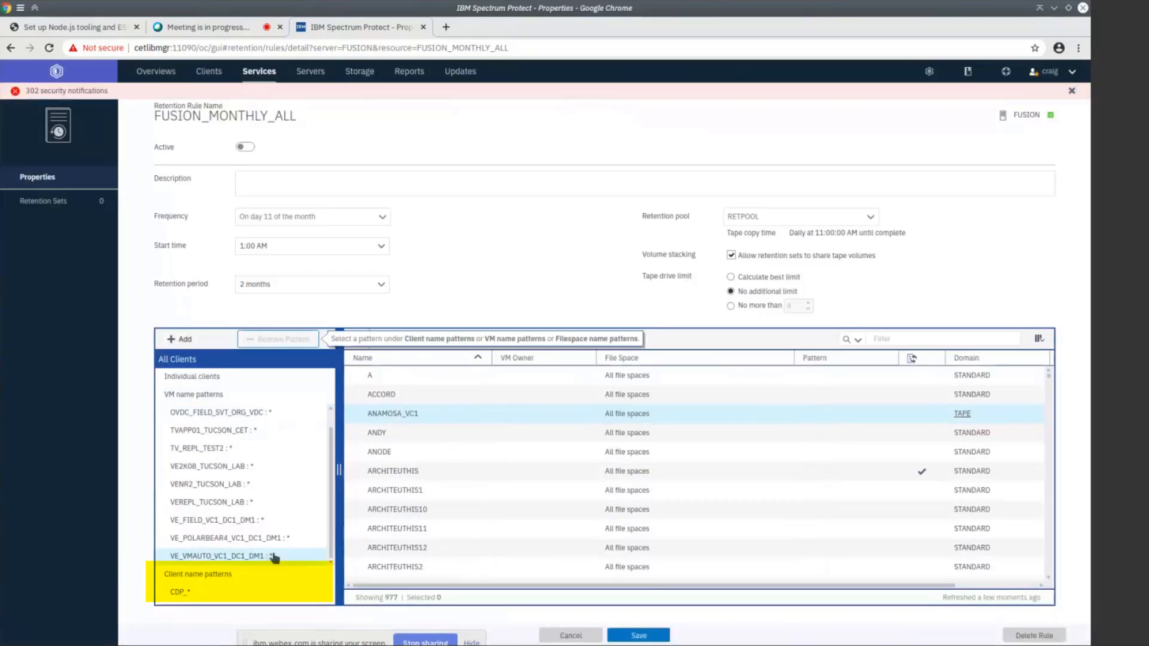
Add the filespace name pattern /data? with filespace owner FUSION_UNIX1 to the retention rule after showing its matches.
left_click(185, 339)
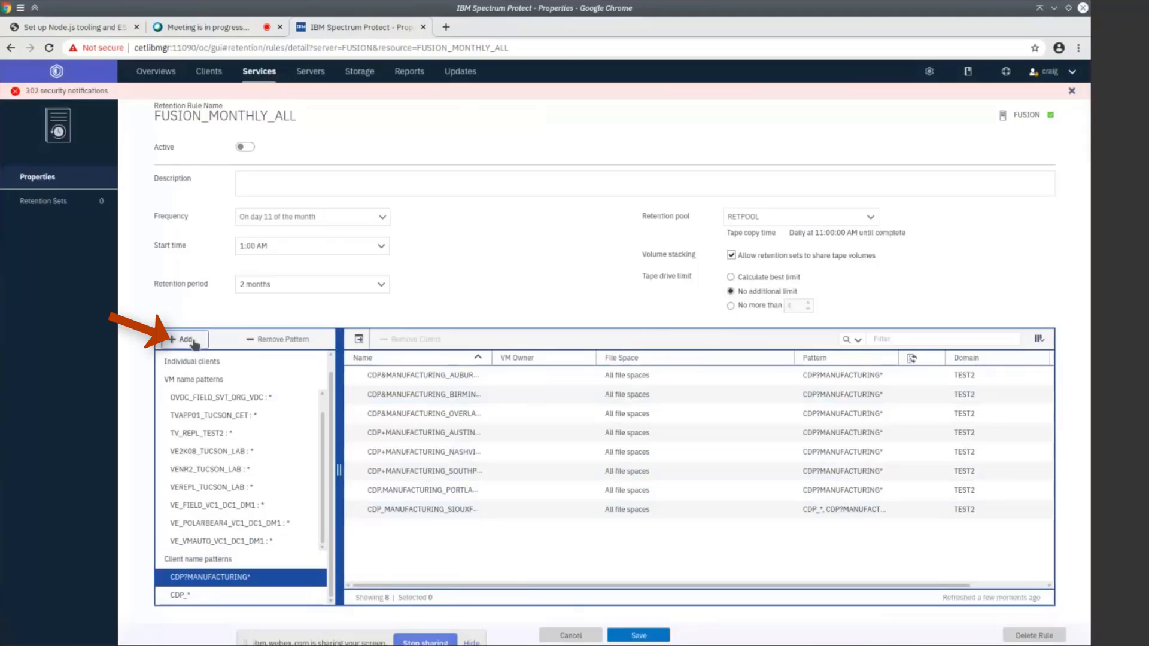
left_click(187, 339)
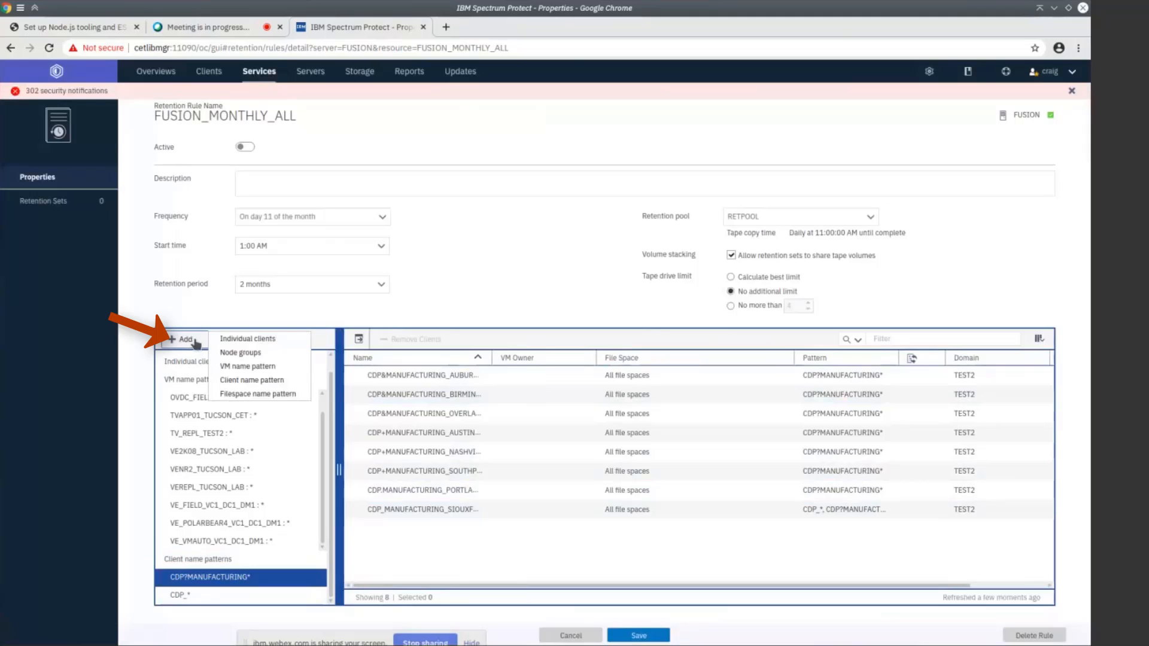
left_click(250, 394)
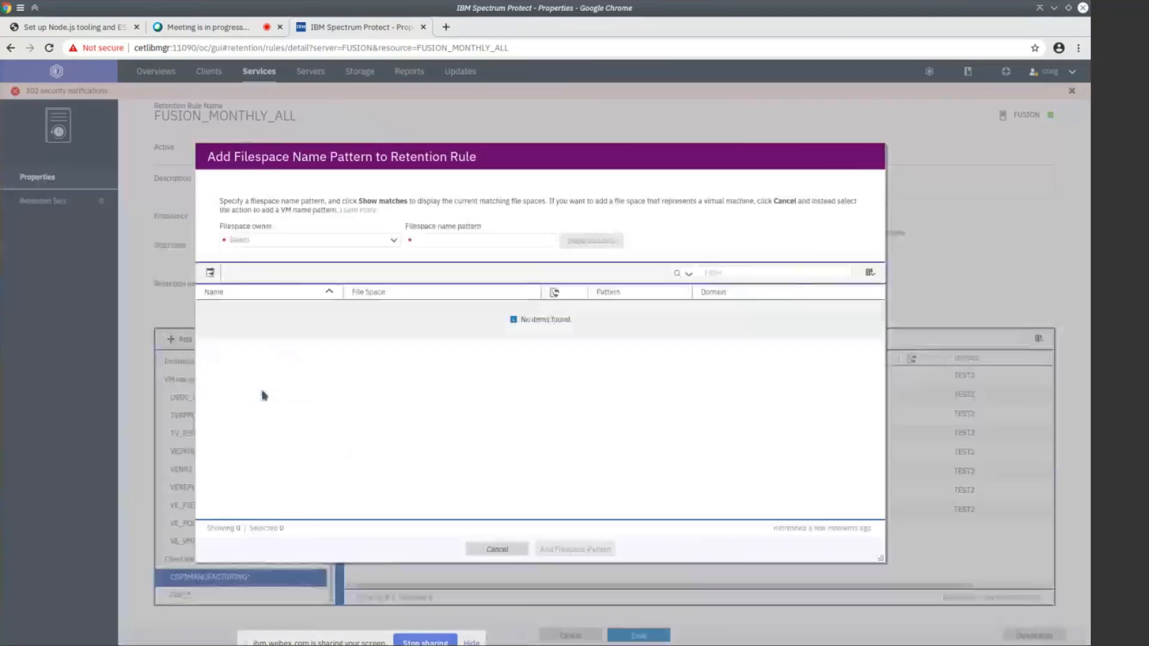
left_click(385, 242)
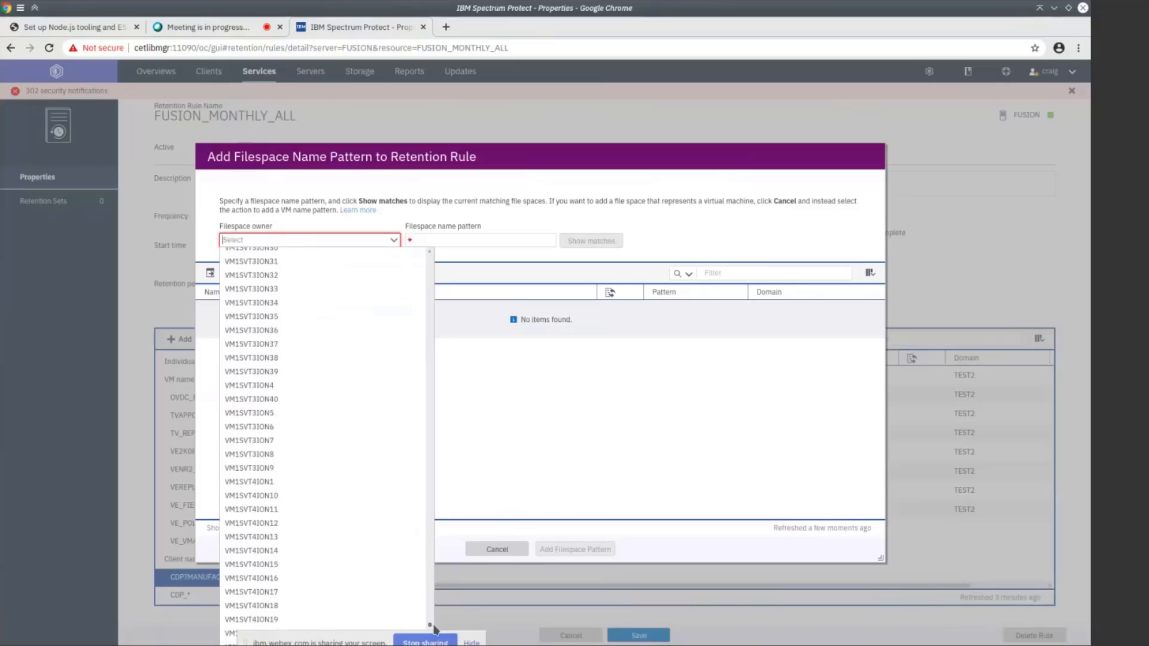
left_click_drag(430, 622, 433, 539)
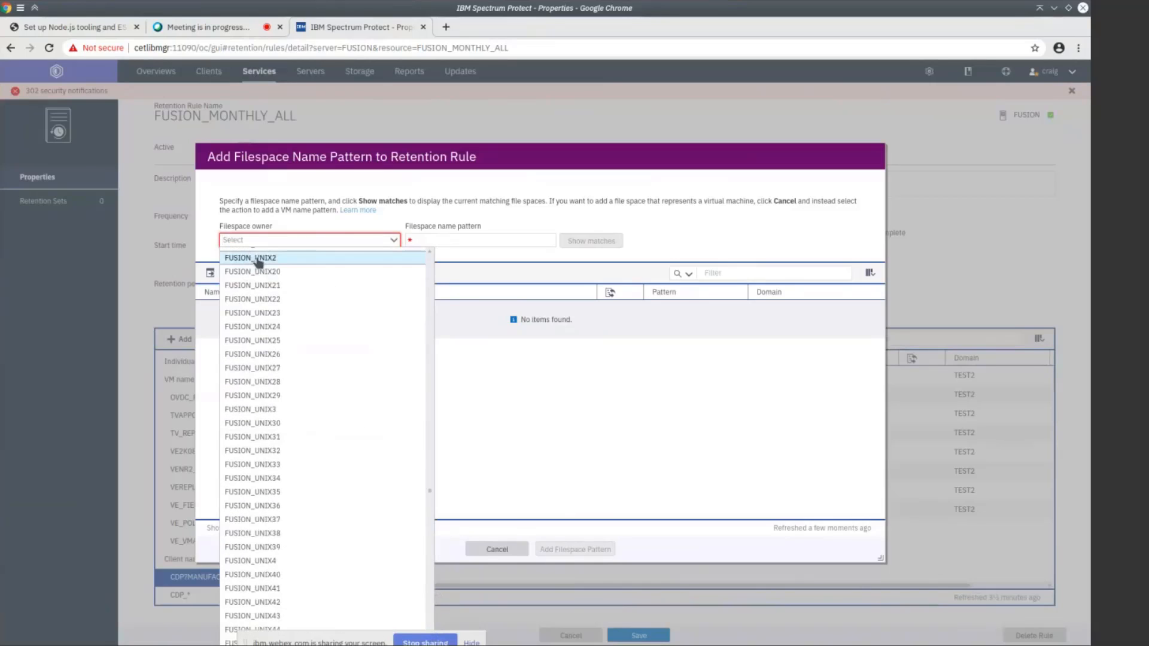
left_click(257, 245)
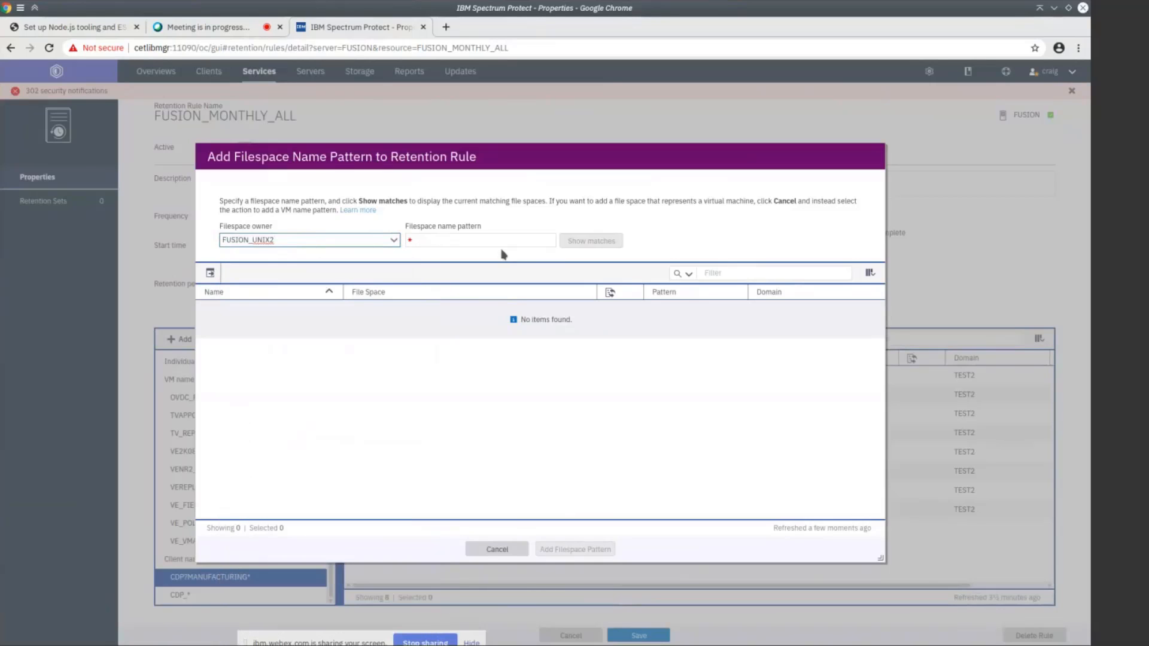
left_click(447, 239)
type("/")
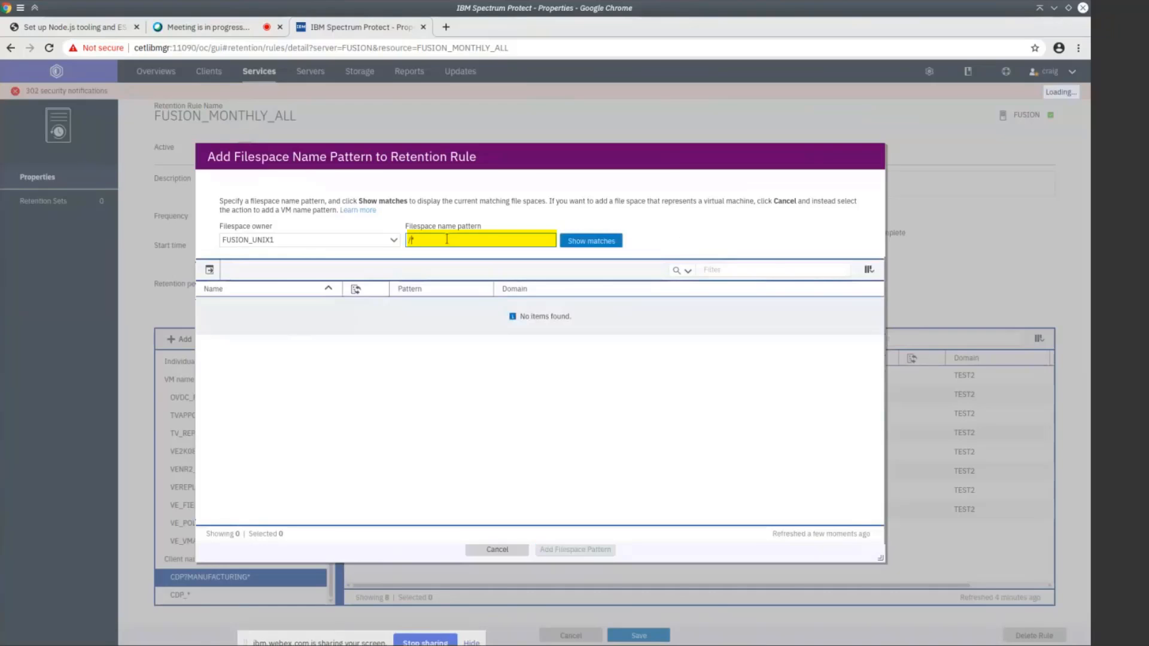
type("data")
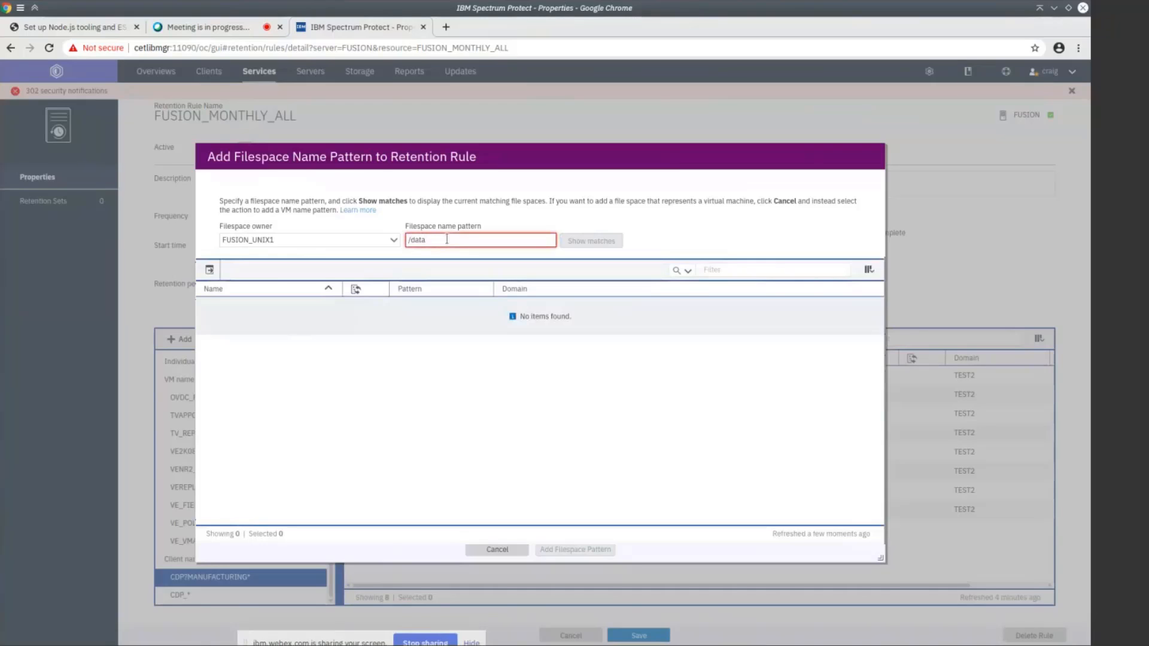
type("?")
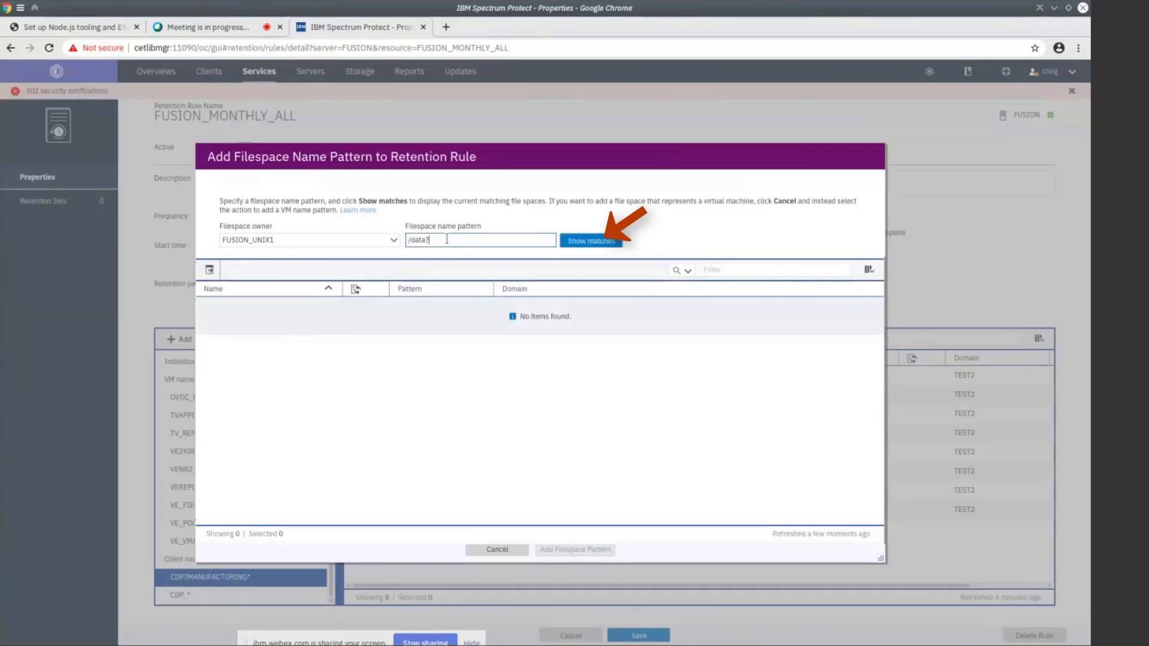
left_click(595, 239)
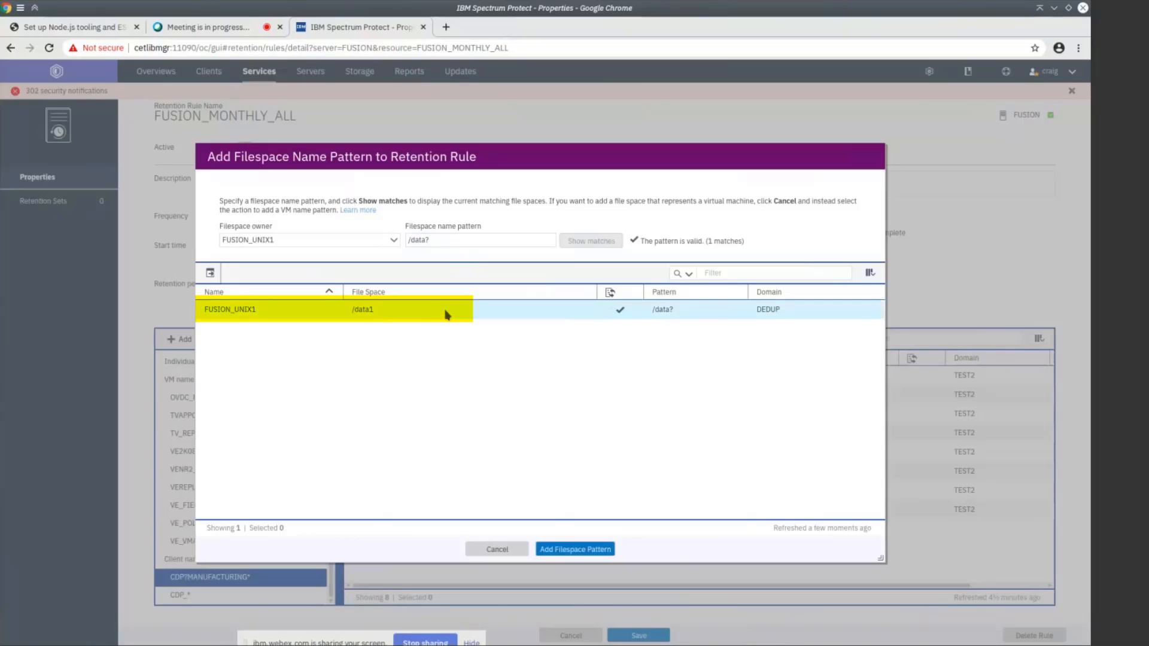
left_click(579, 549)
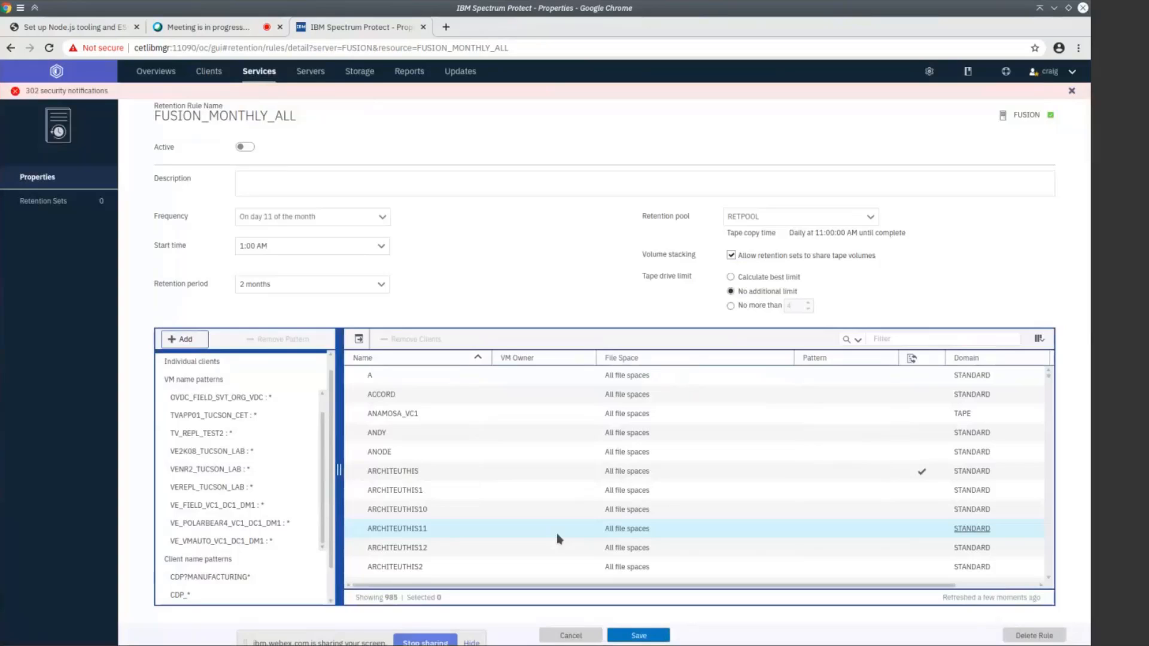
Save the changes to the FUSION_MONTHLY_ALL retention rule.
scroll(299, 590, "down", 1)
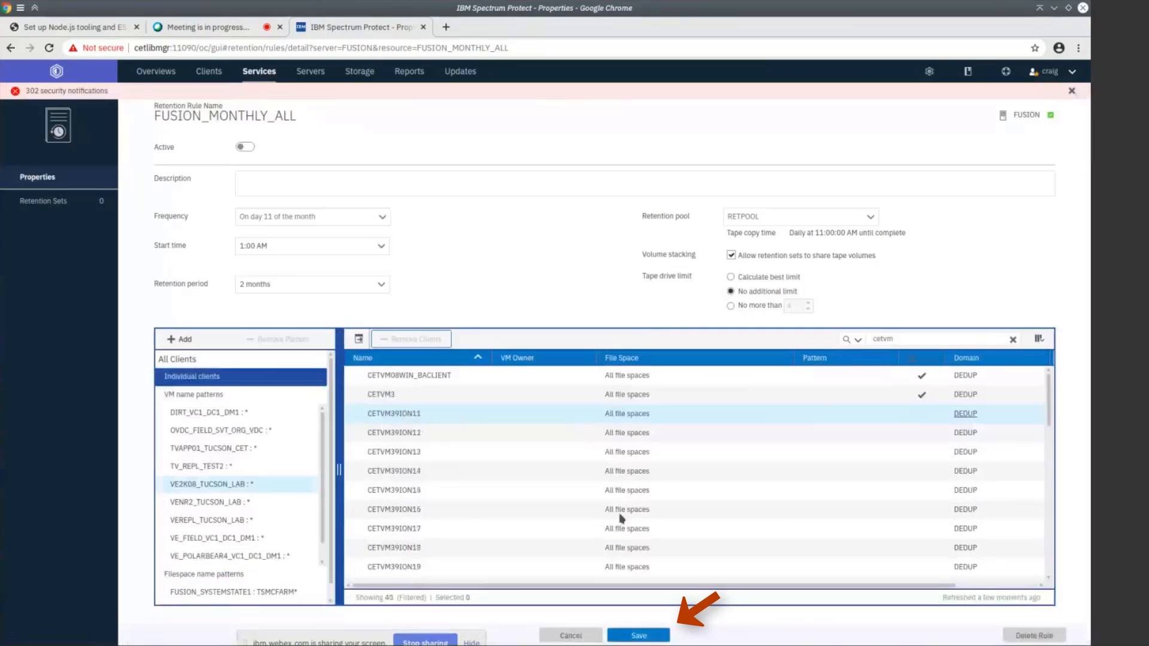
left_click(652, 635)
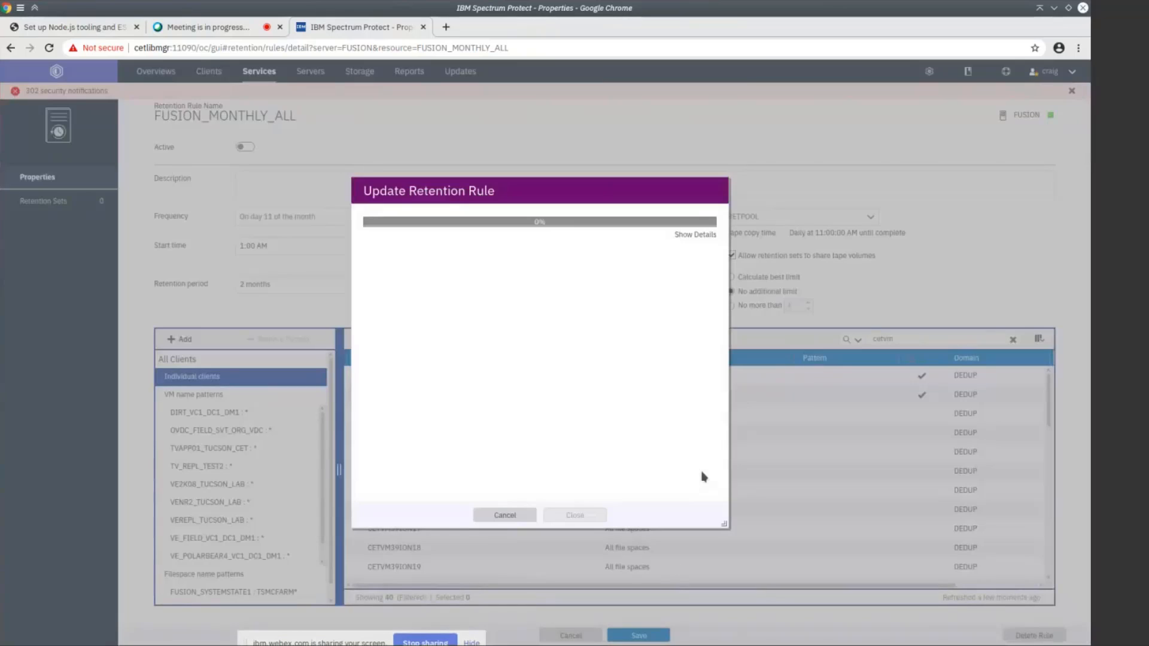